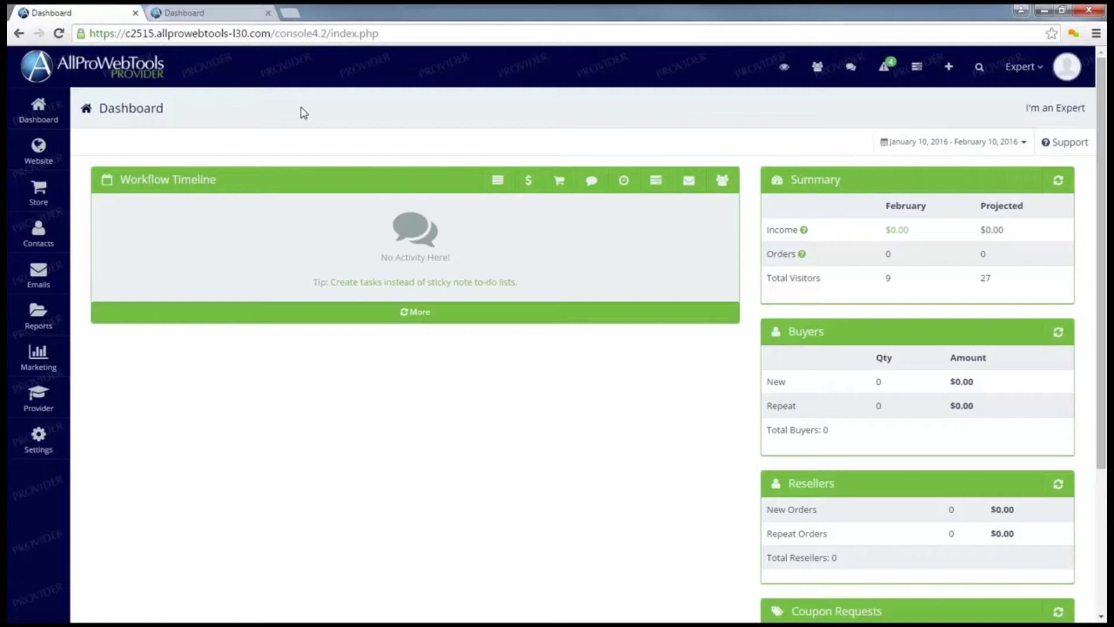
Add a new contact with the contact's first and last name and save it
{"action": "left_click", "coordinate": [956, 77]}
{"action": "left_click", "coordinate": [855, 168]}
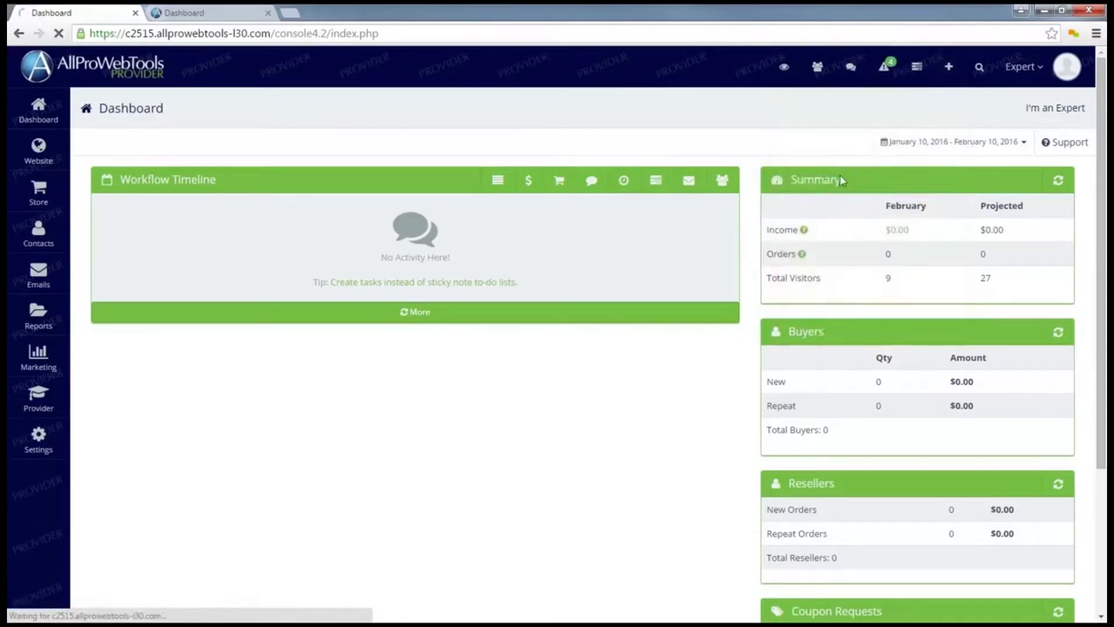
{"action": "left_click", "coordinate": [450, 218]}
{"action": "key", "text": "Tab"}
{"action": "left_click", "coordinate": [344, 198]}
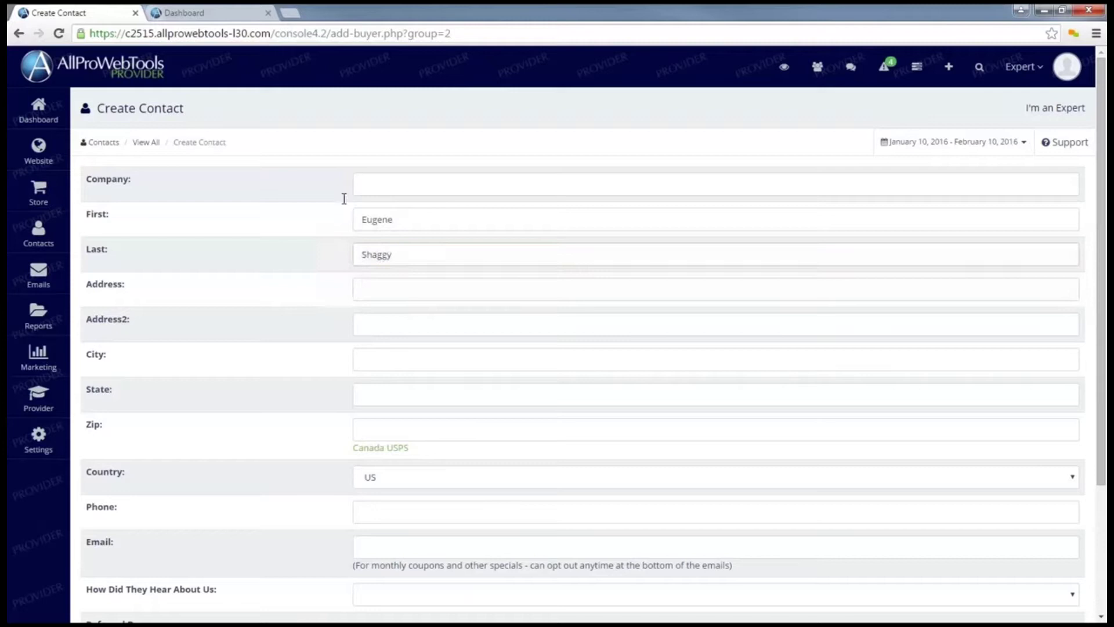
{"action": "scroll", "coordinate": [311, 209], "scroll_direction": "down", "scroll_amount": 3}
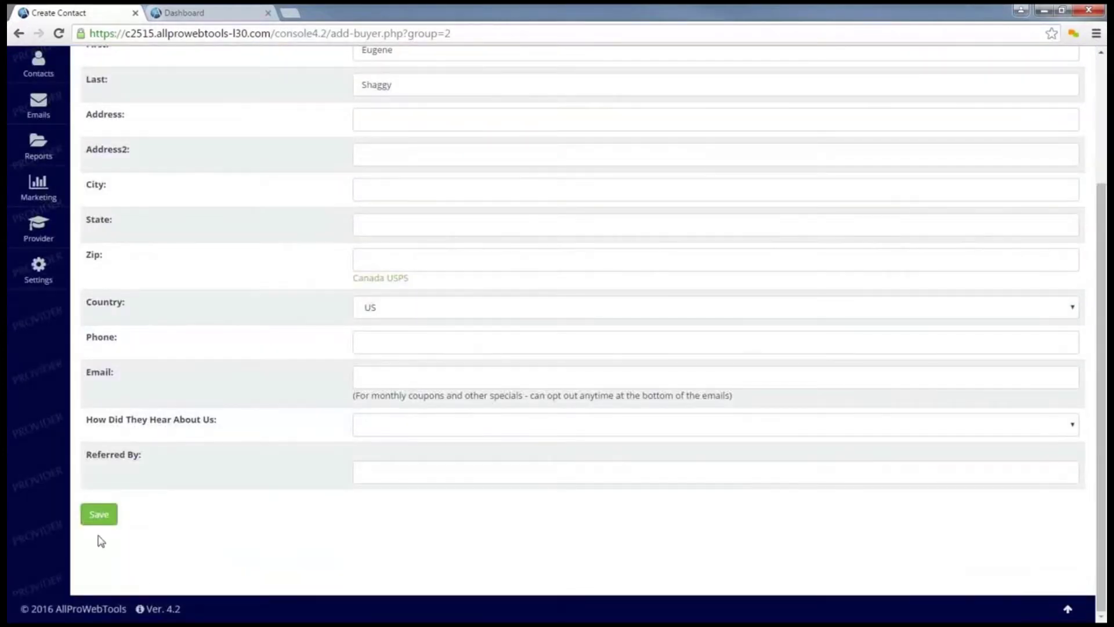
{"action": "left_click", "coordinate": [99, 514]}
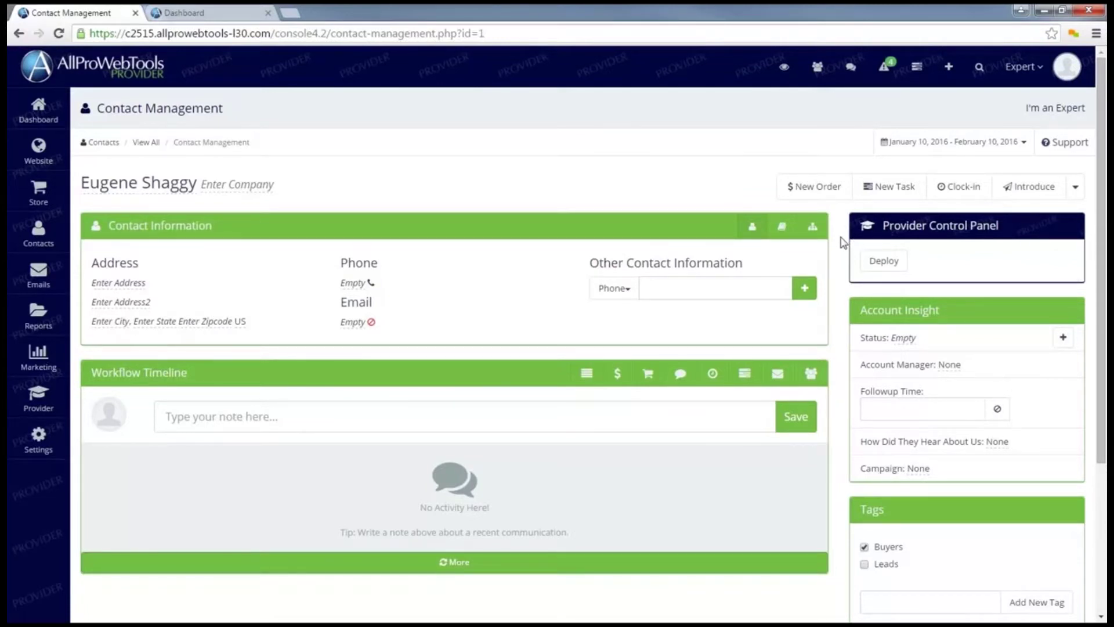
Open the contact's deployment settings and keep Web Development as the expert badge
{"action": "left_click", "coordinate": [885, 267]}
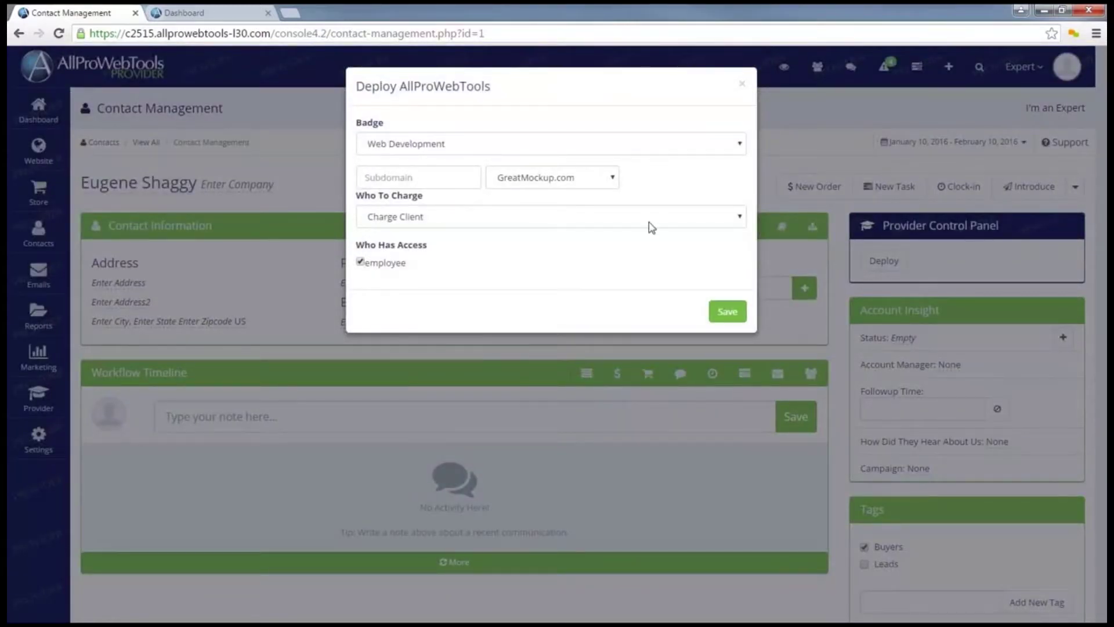
{"action": "left_click", "coordinate": [658, 152]}
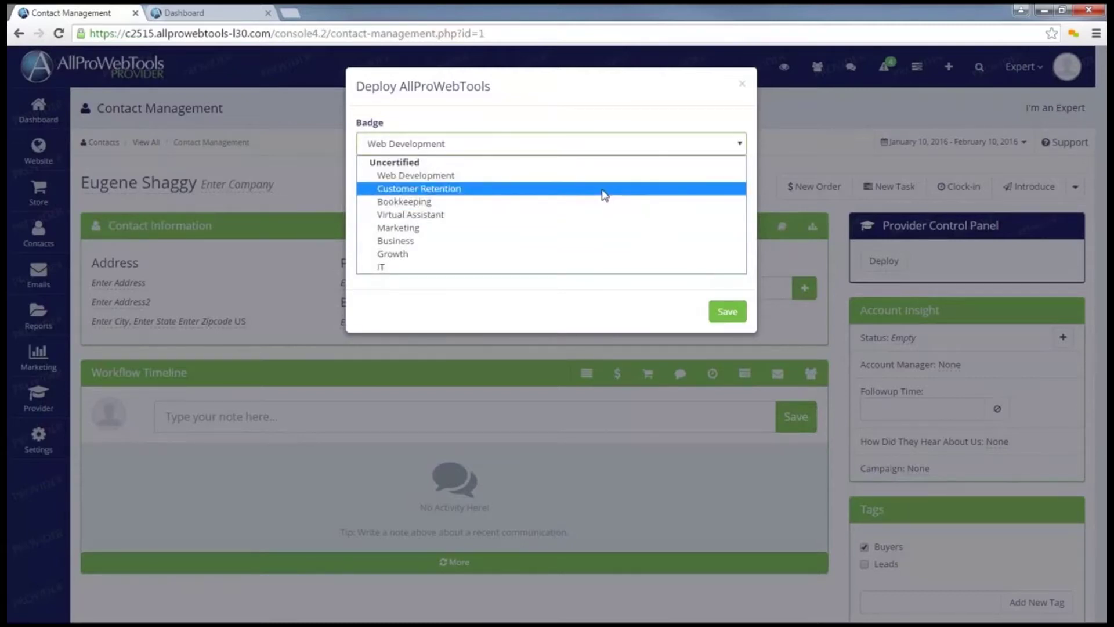
{"action": "left_click", "coordinate": [456, 177]}
Enter the contact's subdomain on MyAllProWebTools.com and keep Charge Client
{"action": "left_click", "coordinate": [433, 183]}
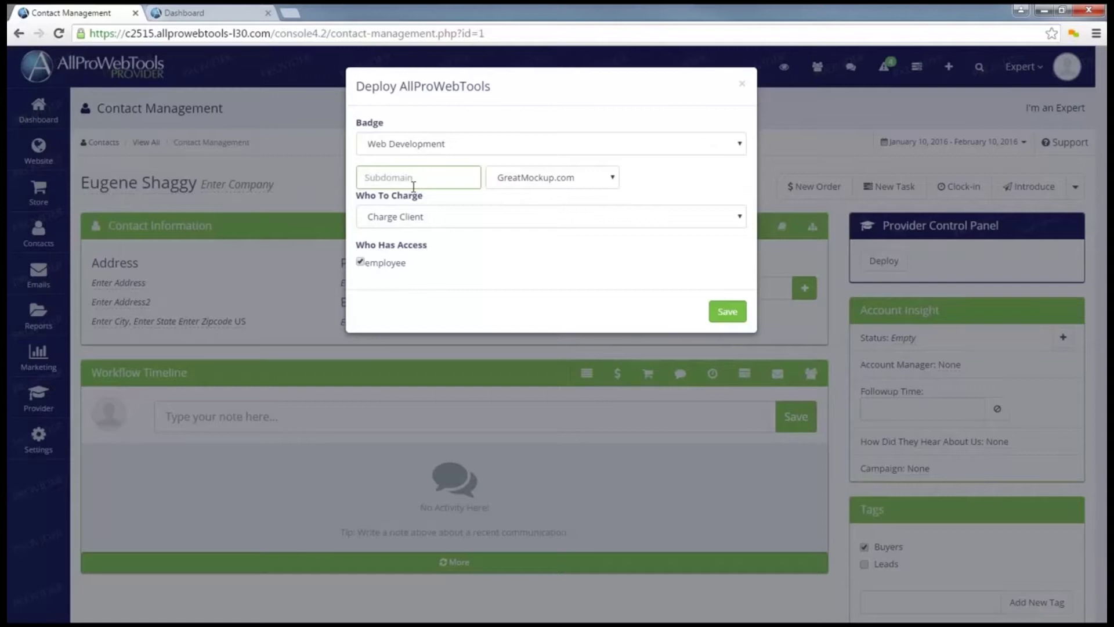
{"action": "type", "text": "eugene"}
{"action": "left_click", "coordinate": [572, 185]}
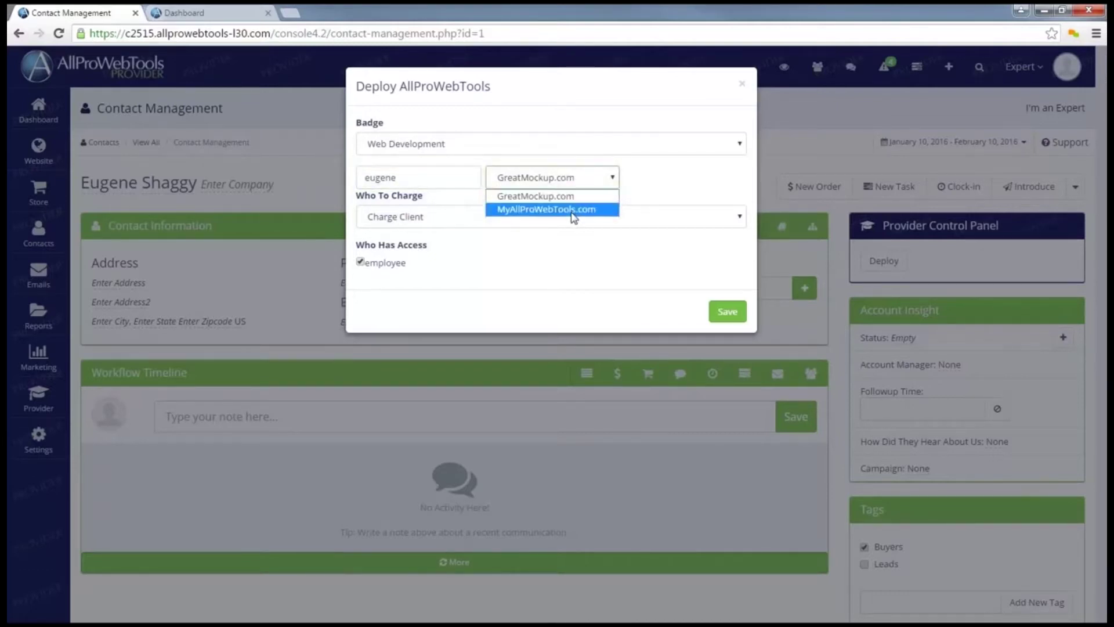
{"action": "left_click", "coordinate": [573, 210]}
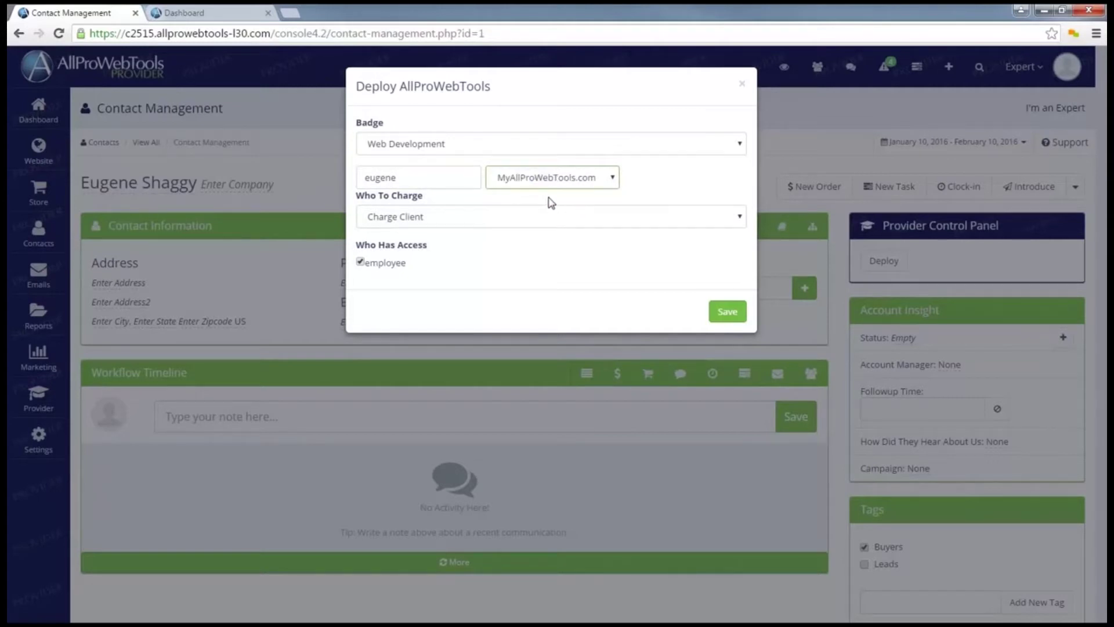
{"action": "left_click", "coordinate": [528, 220]}
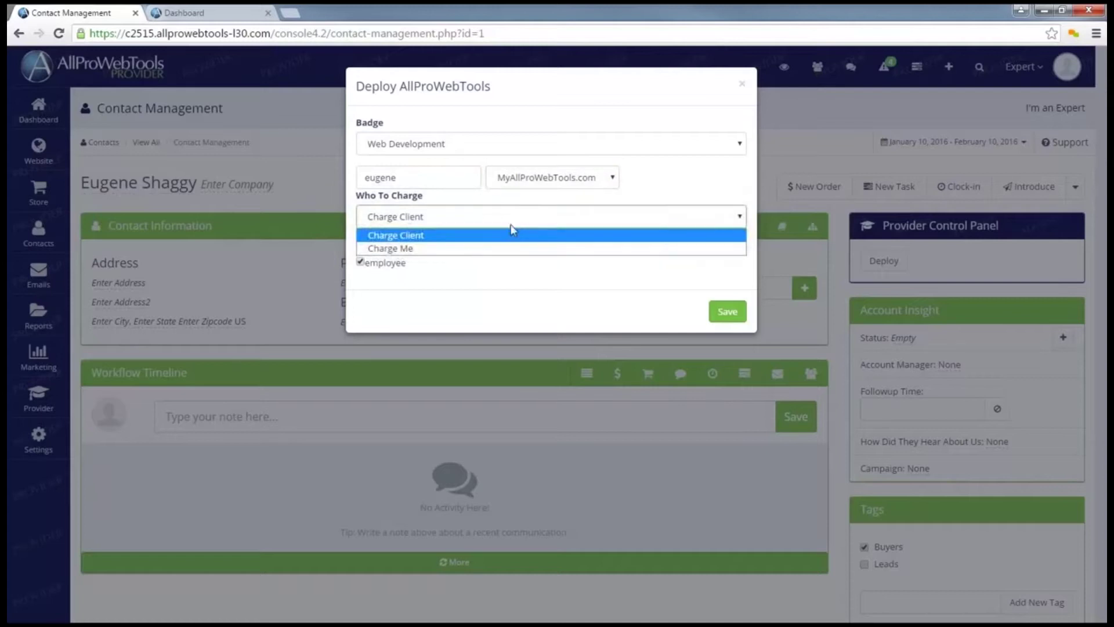
{"action": "left_click", "coordinate": [441, 240]}
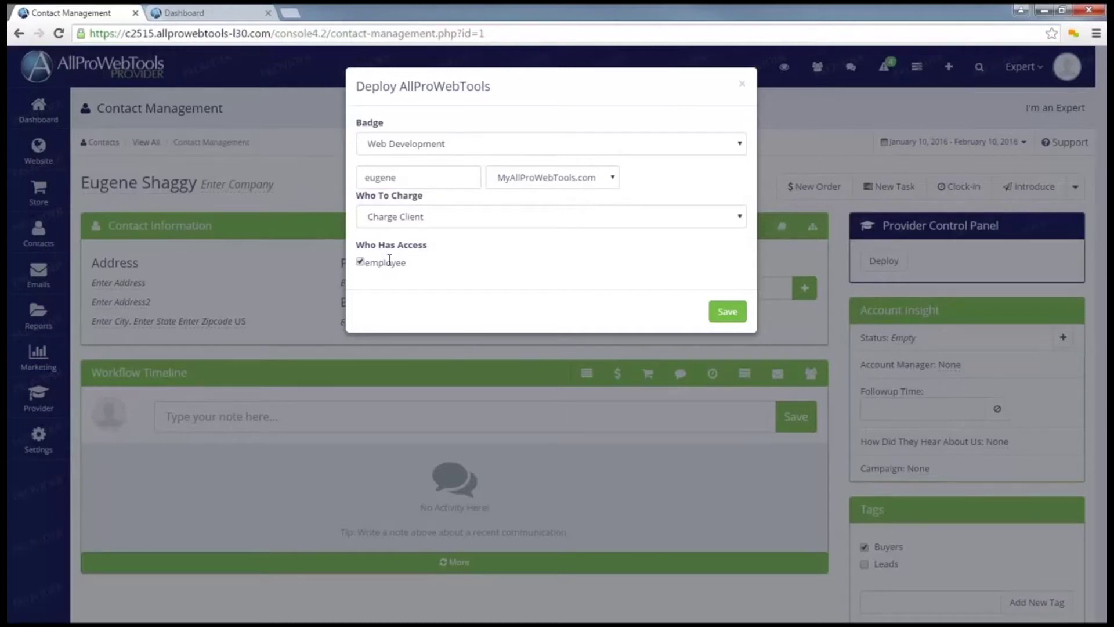
Save the deployment to install the new account
{"action": "left_click", "coordinate": [719, 313]}
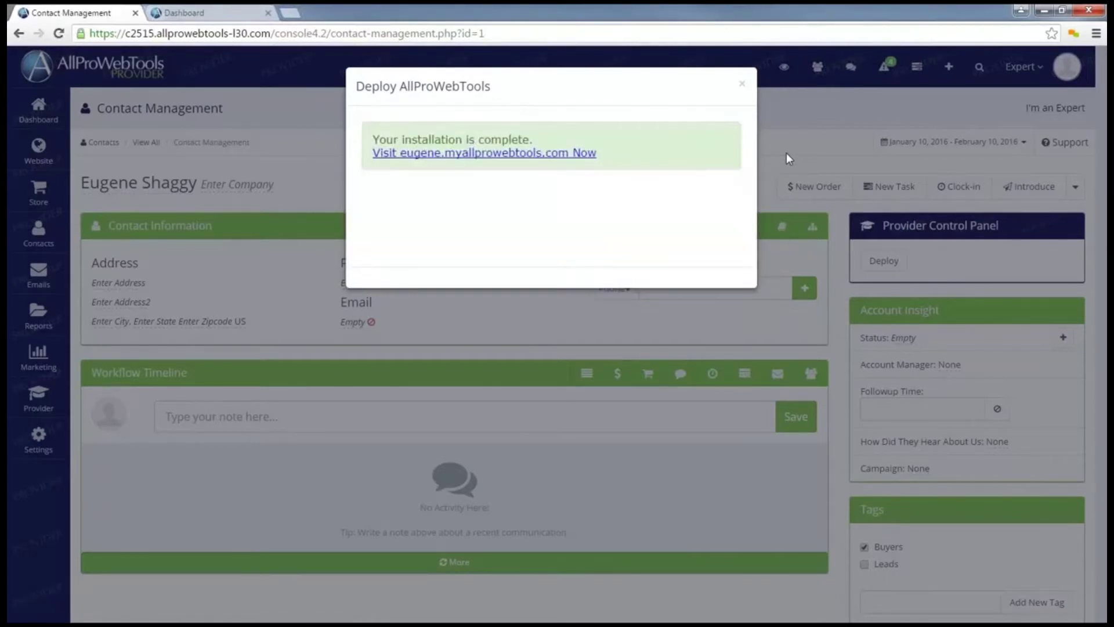
Visit the newly installed site, then close the installation-complete message on the contact page
{"action": "left_click", "coordinate": [529, 158]}
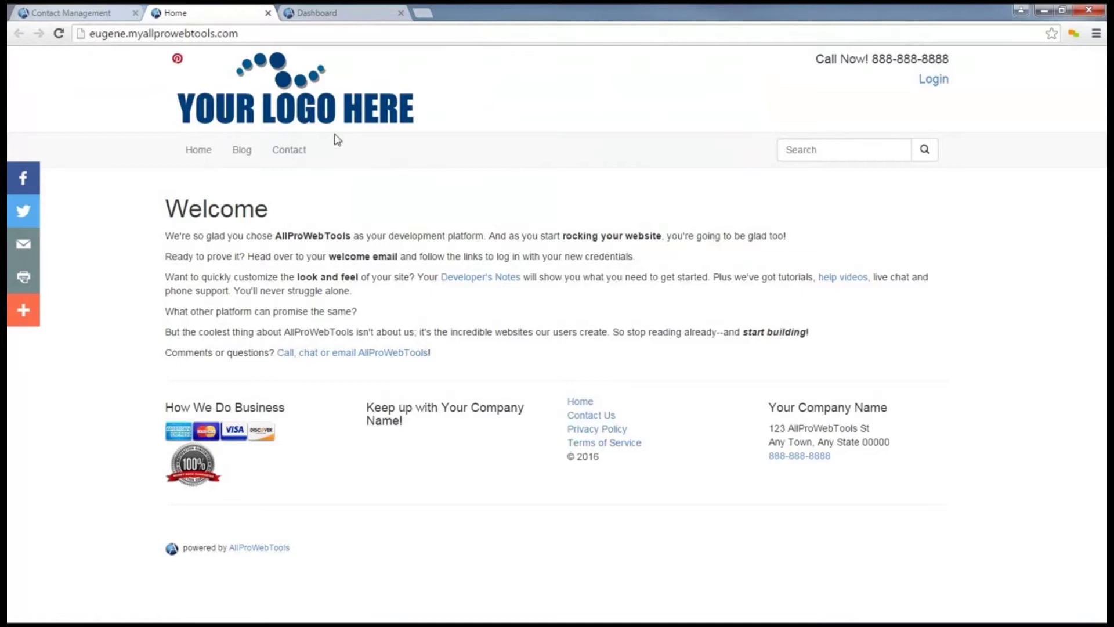
{"action": "left_click", "coordinate": [85, 21]}
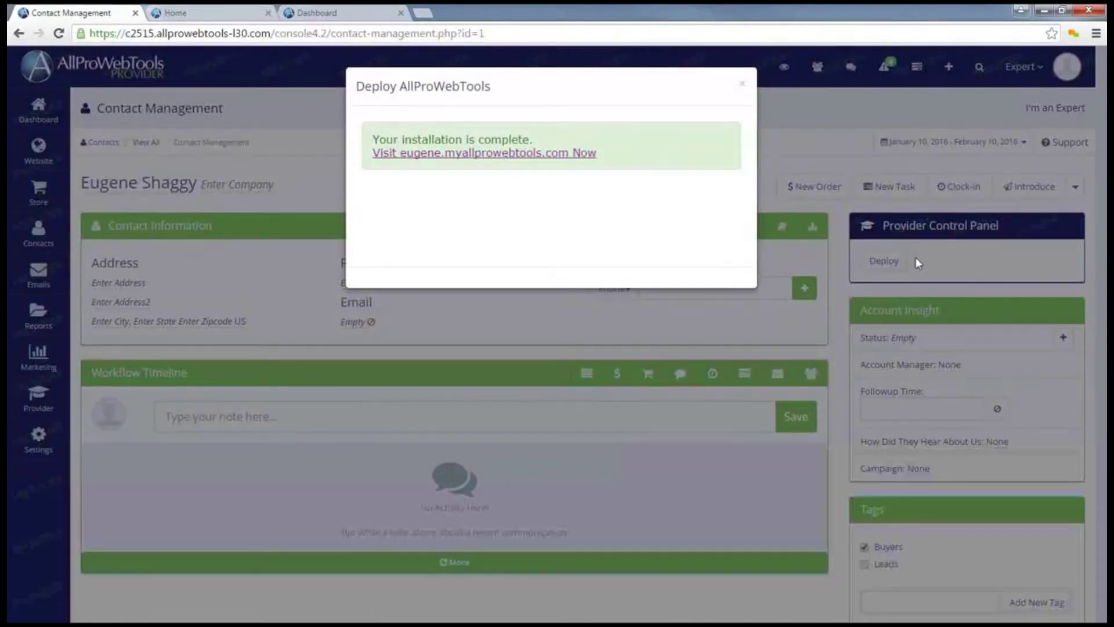
{"action": "left_click", "coordinate": [741, 85]}
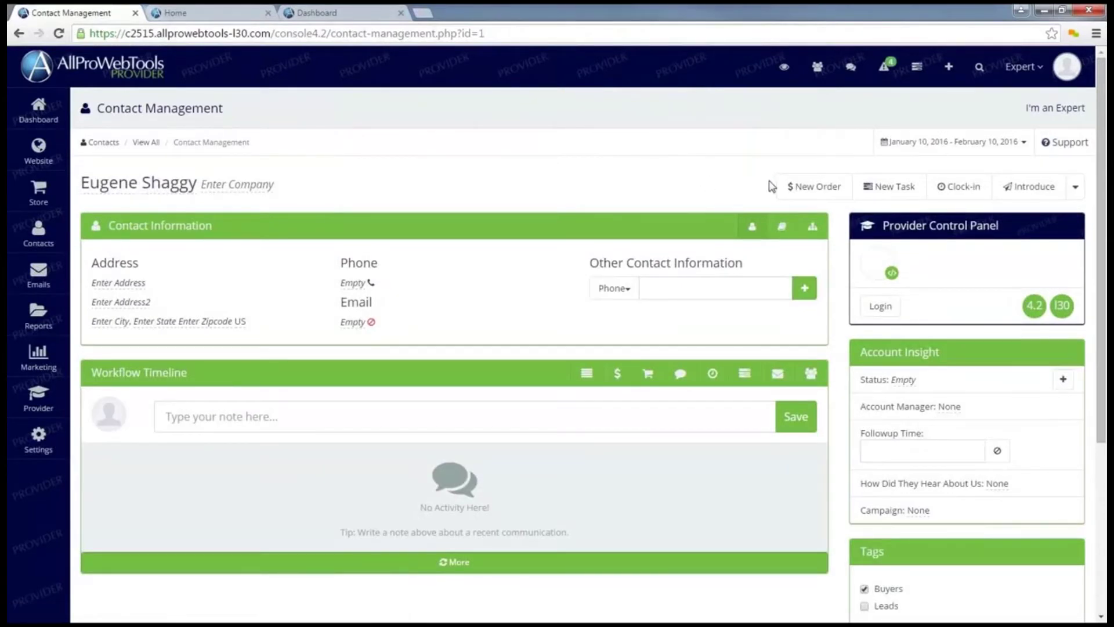
Log in to the deployed account from the Provider Control Panel
{"action": "mouse_move", "coordinate": [875, 269]}
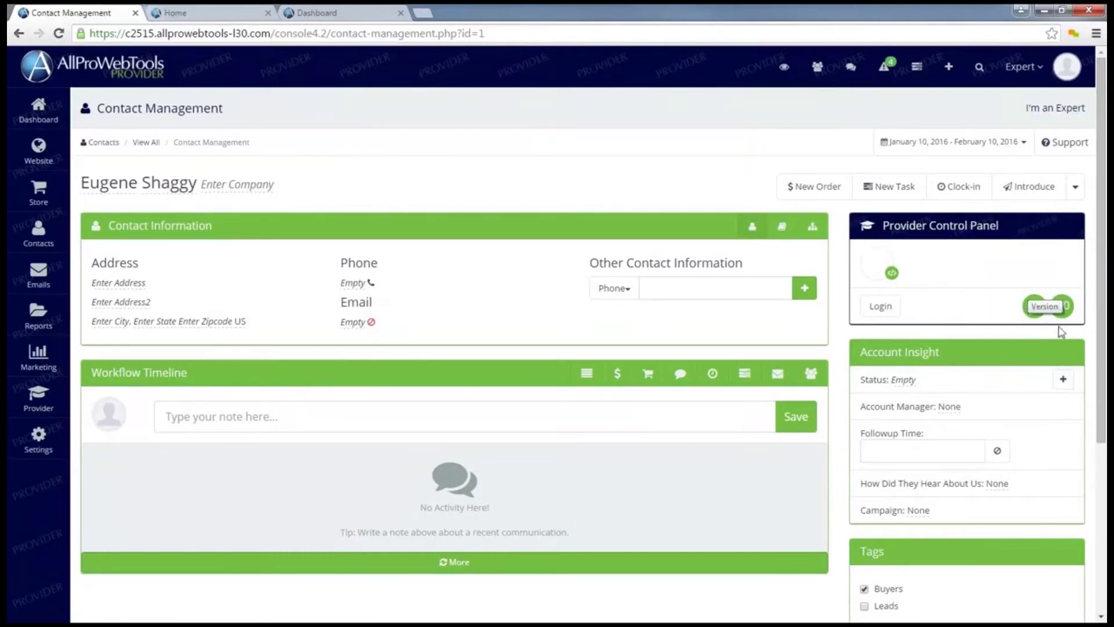
{"action": "mouse_move", "coordinate": [1062, 307]}
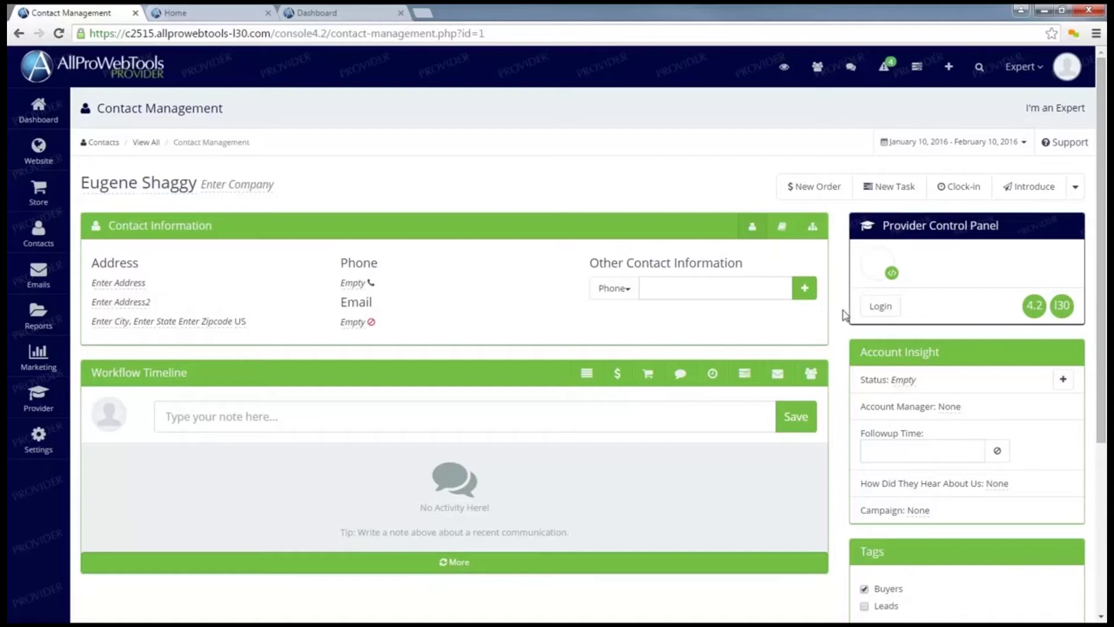
{"action": "left_click", "coordinate": [875, 312]}
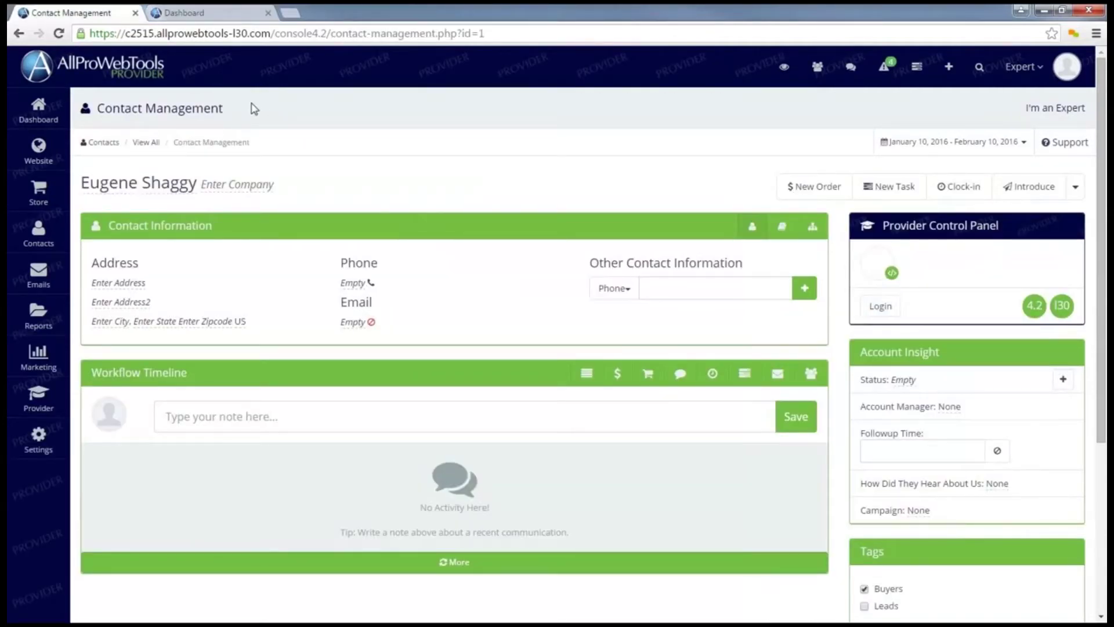
Open the Certifications page and review the three-active-clients requirement and current client count
{"action": "mouse_move", "coordinate": [67, 394]}
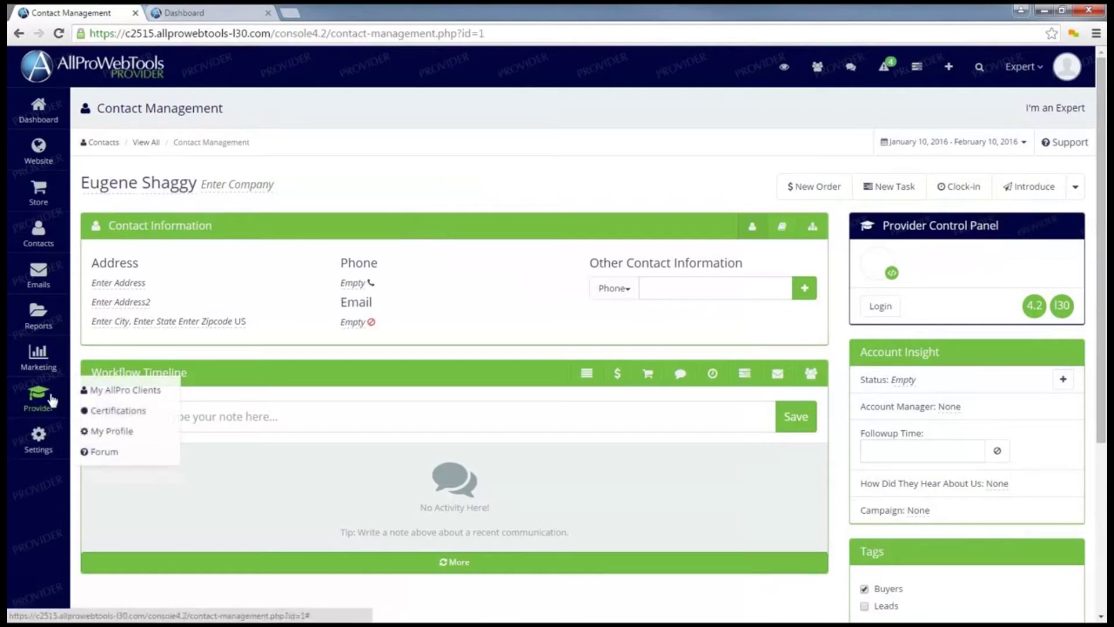
{"action": "left_click", "coordinate": [121, 412]}
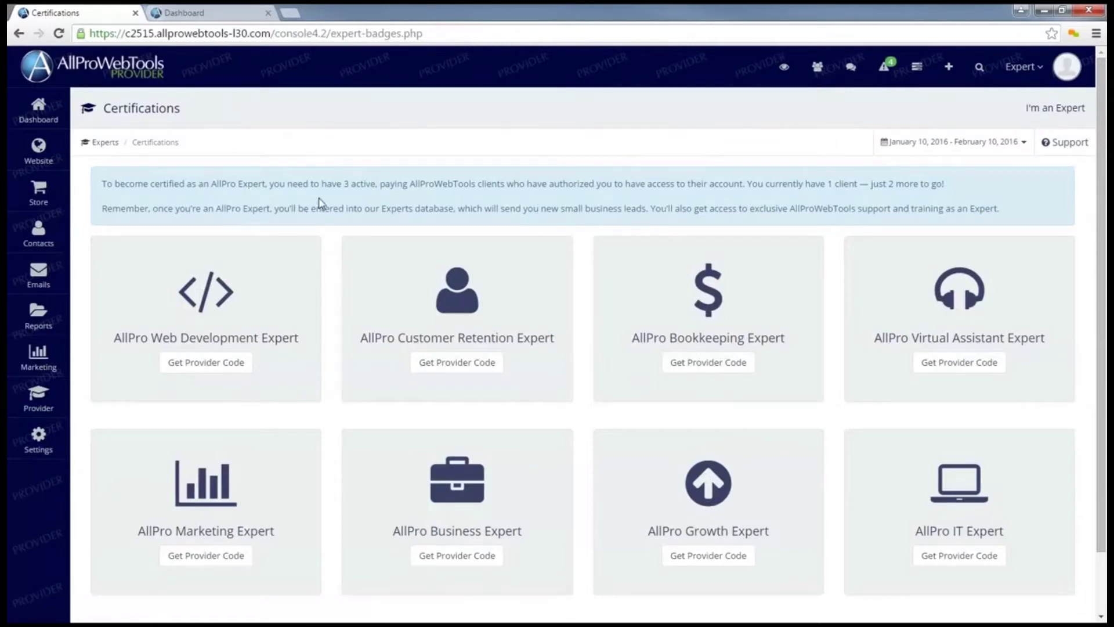
{"action": "left_click_drag", "start_coordinate": [331, 184], "coordinate": [363, 184]}
{"action": "left_click", "coordinate": [363, 184]}
{"action": "left_click_drag", "start_coordinate": [821, 184], "coordinate": [842, 184]}
{"action": "left_click", "coordinate": [853, 183]}
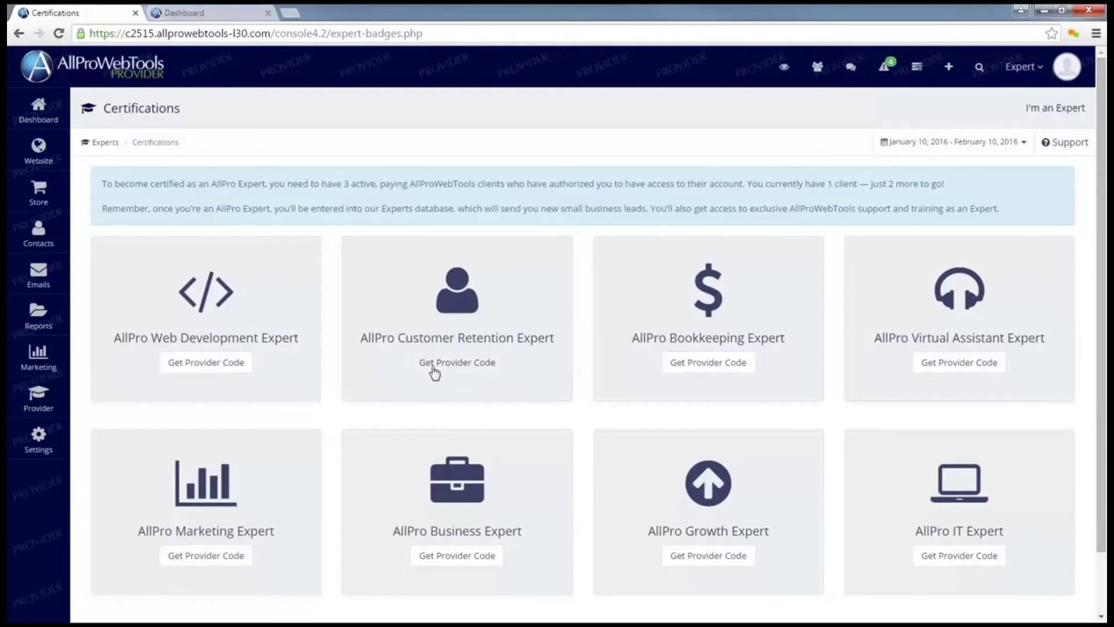
Get the provider code for AllPro Customer Retention Expert and copy it
{"action": "left_click", "coordinate": [457, 369]}
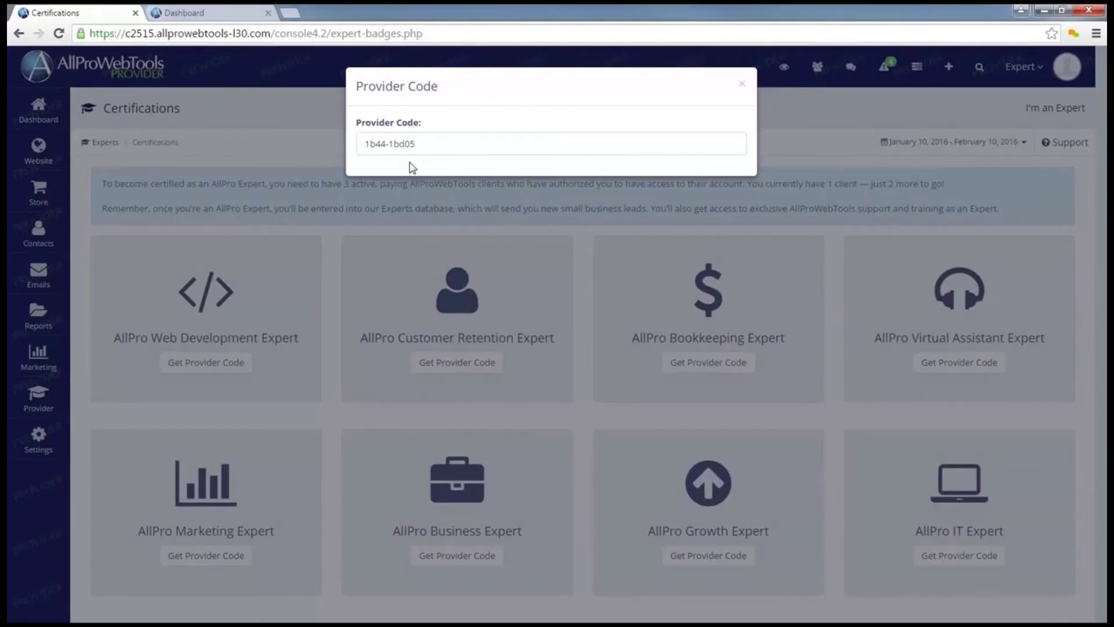
{"action": "left_click_drag", "start_coordinate": [415, 145], "coordinate": [367, 150]}
{"action": "key", "text": "ctrl+c"}
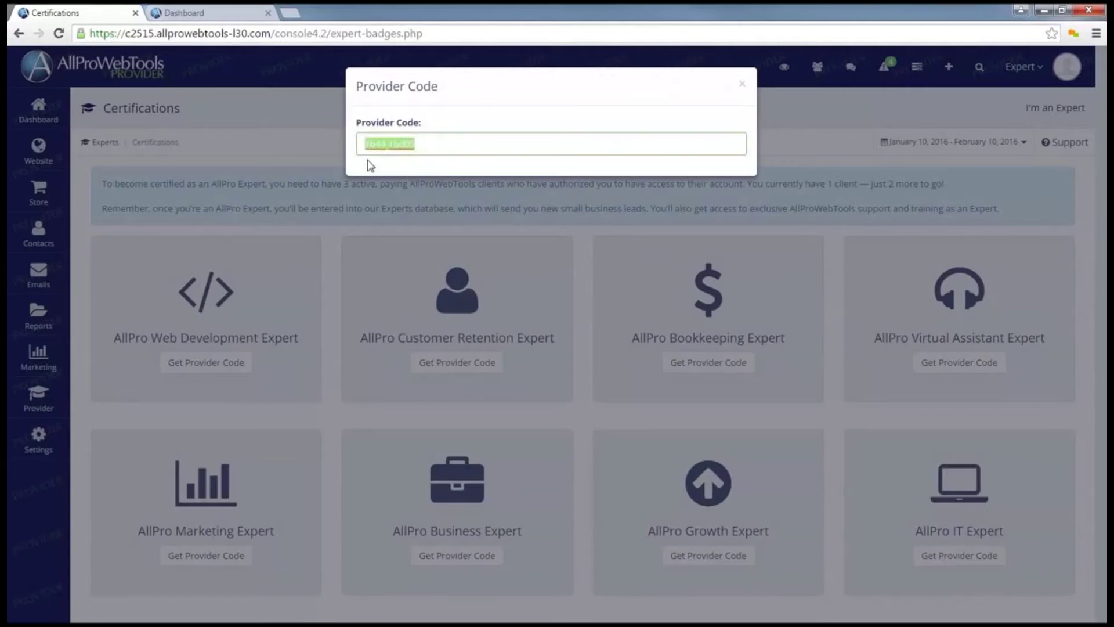
{"action": "left_click", "coordinate": [466, 139]}
{"action": "left_click", "coordinate": [209, 15]}
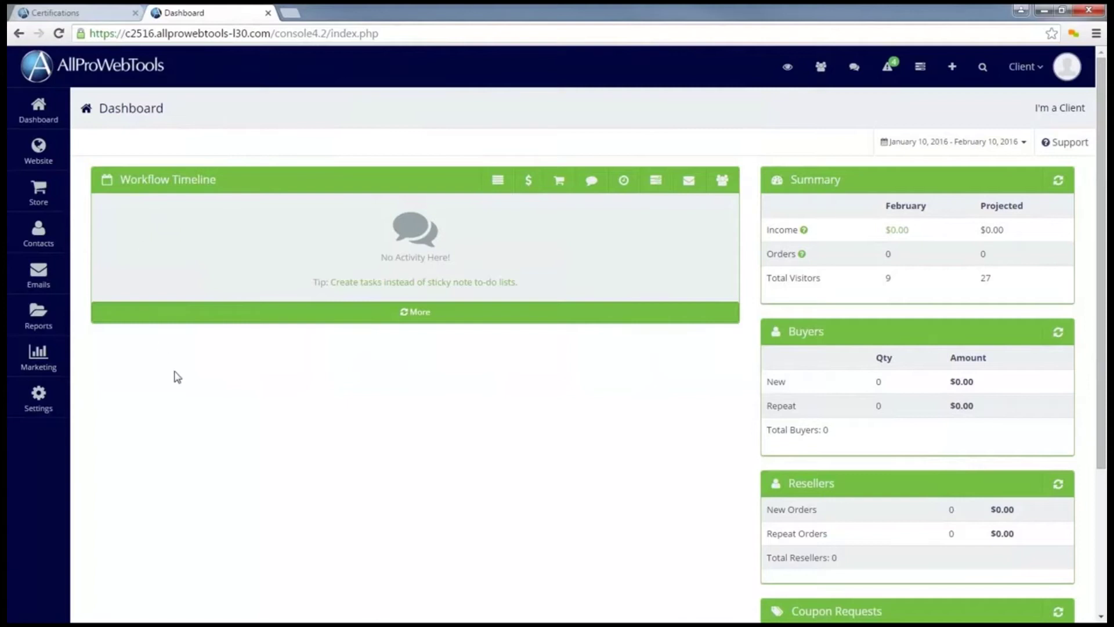
Go to Settings > Experts / Providers in the client's console
{"action": "left_click", "coordinate": [38, 400]}
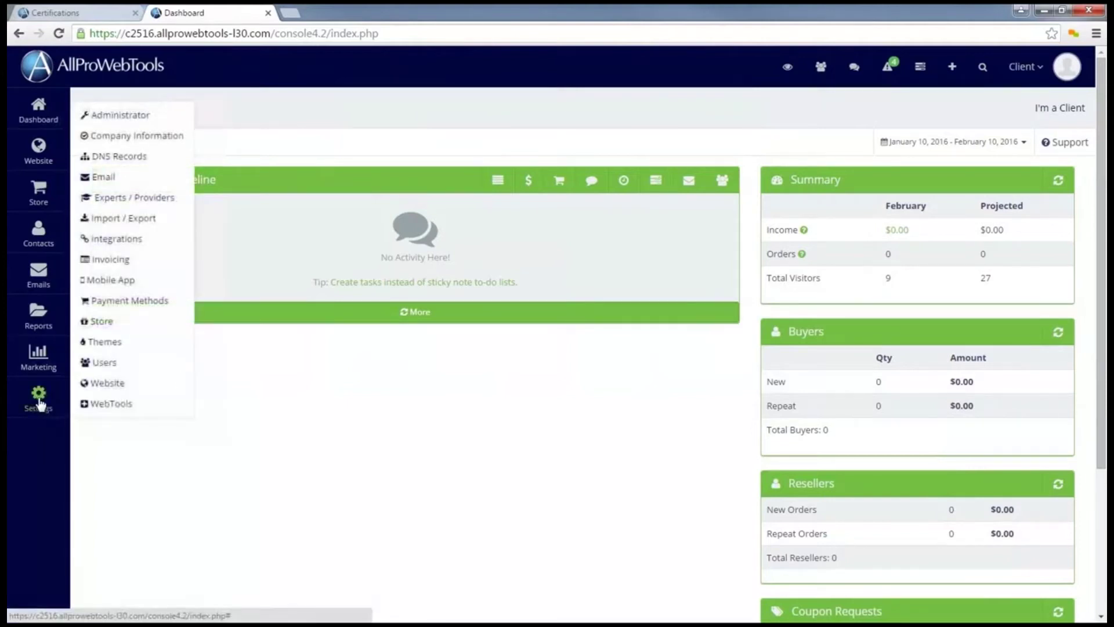
{"action": "left_click", "coordinate": [143, 206]}
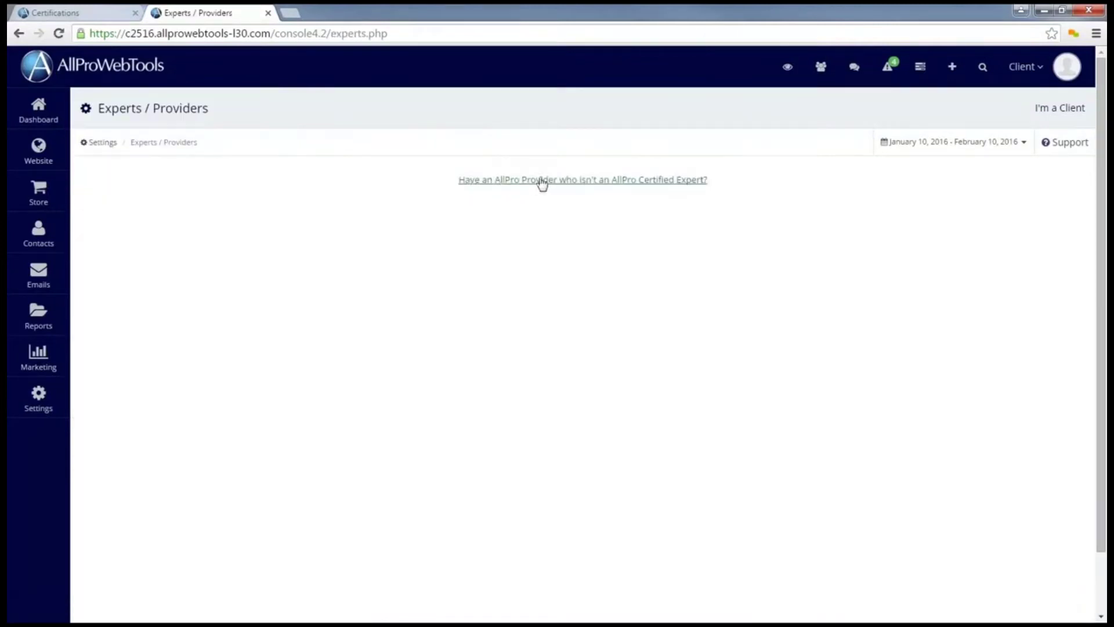
Add a non-certified provider by pasting the copied provider code and saving
{"action": "left_click", "coordinate": [589, 191]}
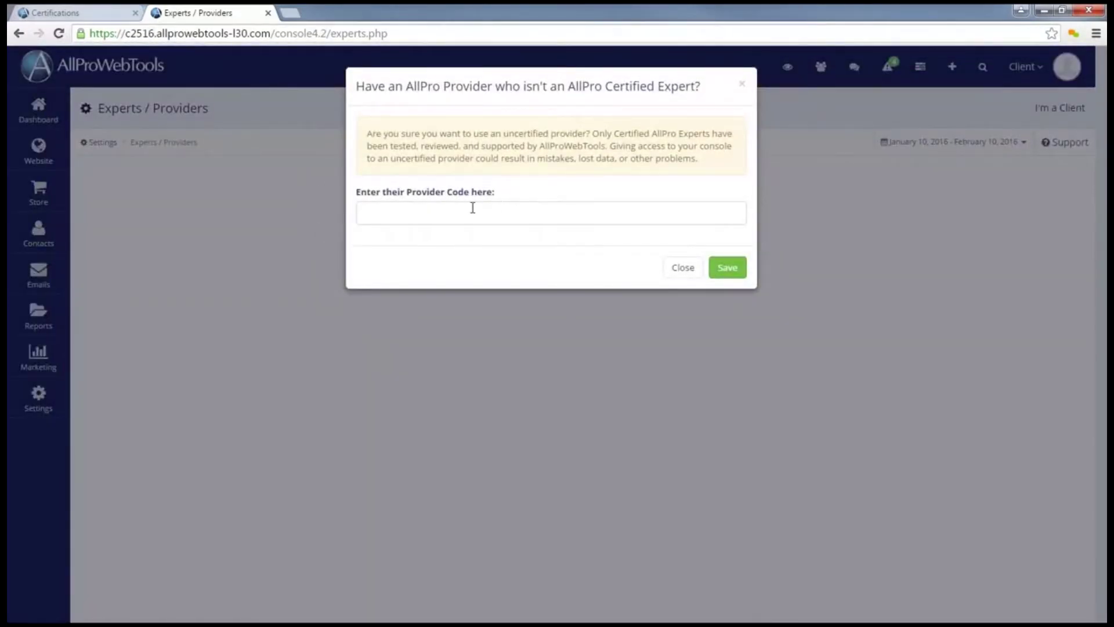
{"action": "left_click", "coordinate": [449, 210]}
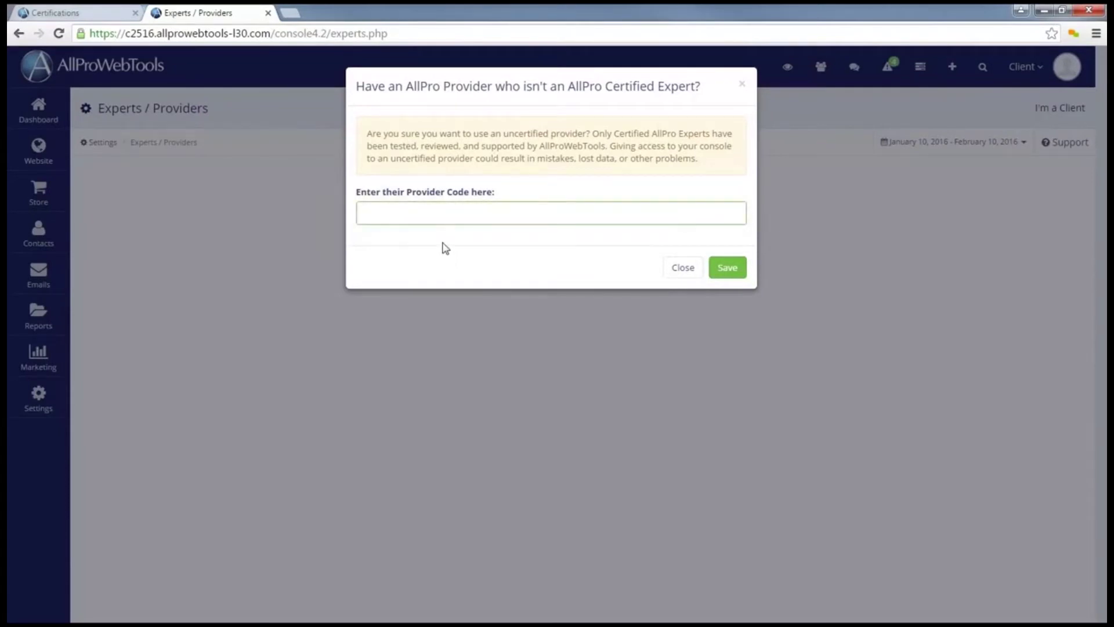
{"action": "key", "text": "ctrl+v"}
{"action": "left_click", "coordinate": [728, 278]}
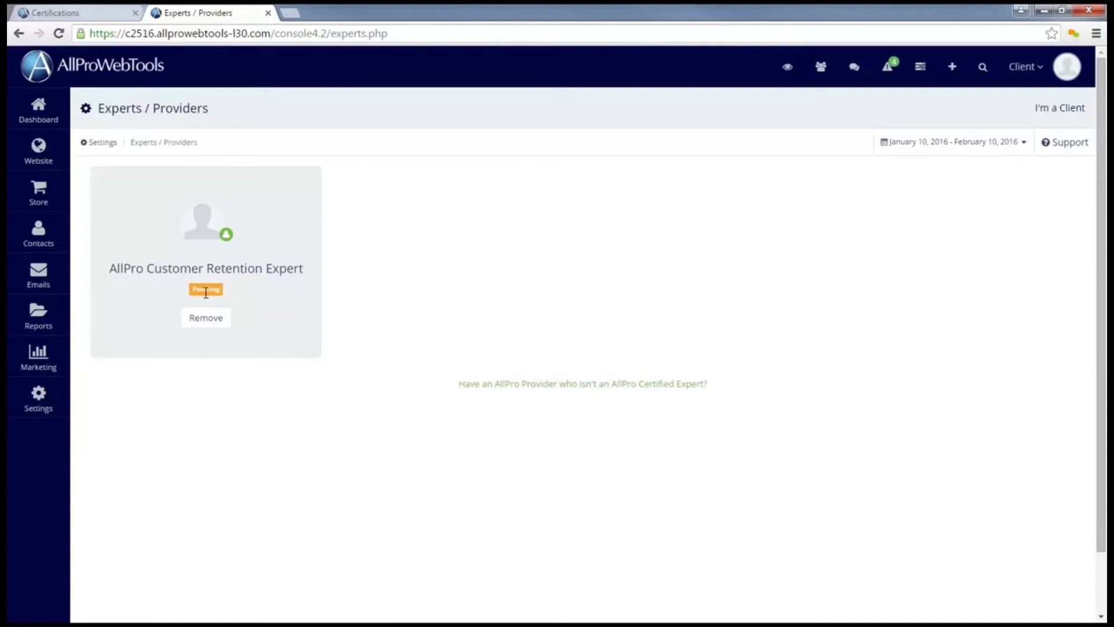
Return to the expert's Certifications page and close the provider code window
{"action": "mouse_move", "coordinate": [212, 244]}
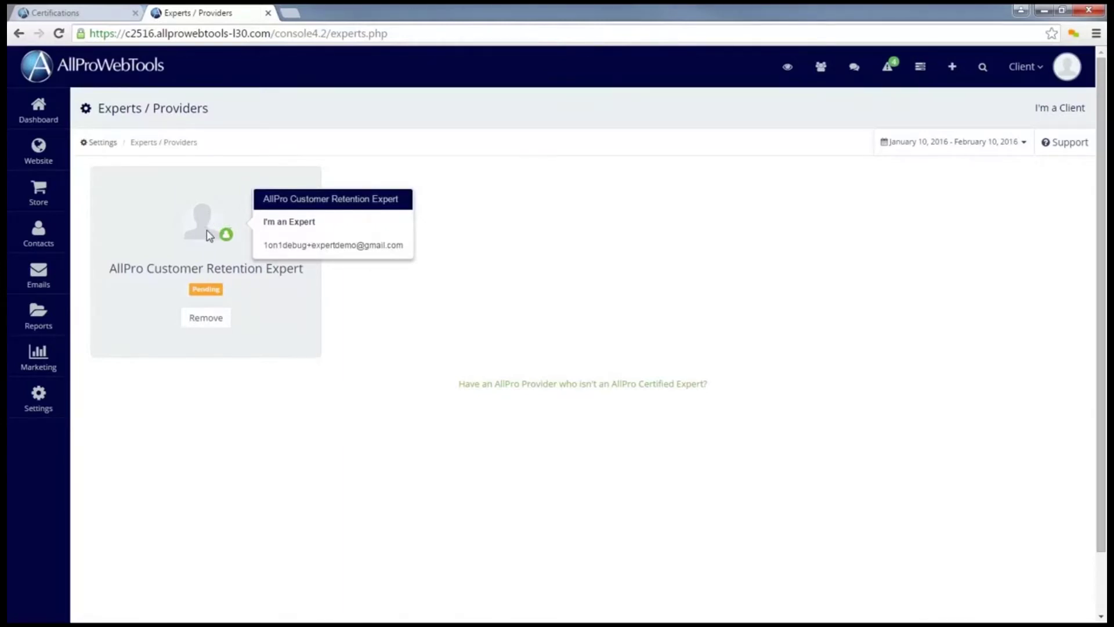
{"action": "key", "text": "ctrl+Tab"}
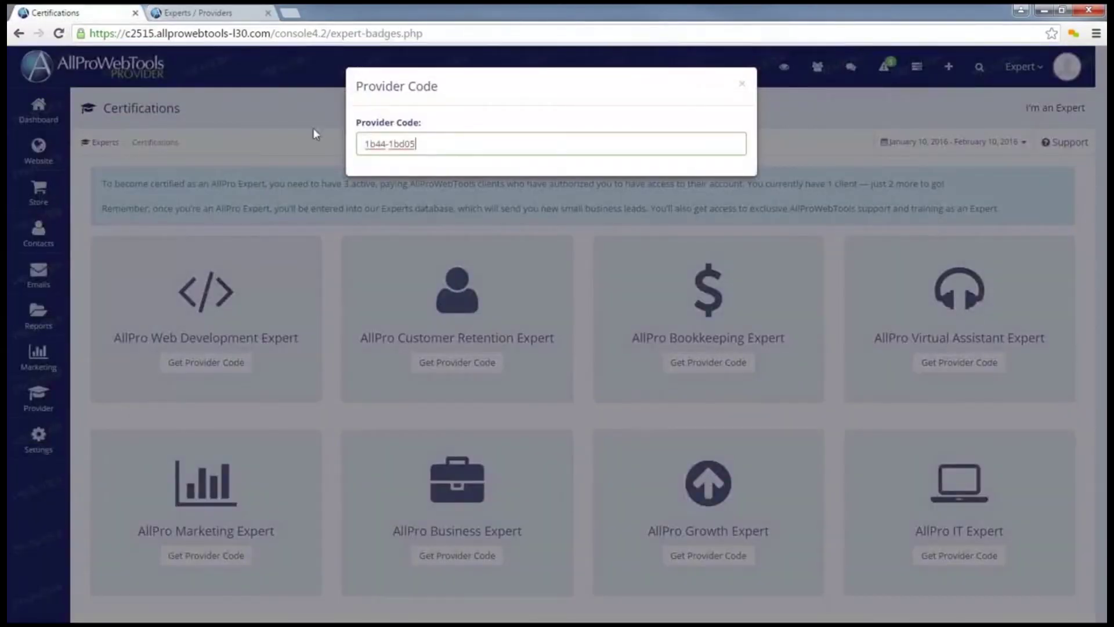
{"action": "left_click", "coordinate": [280, 100]}
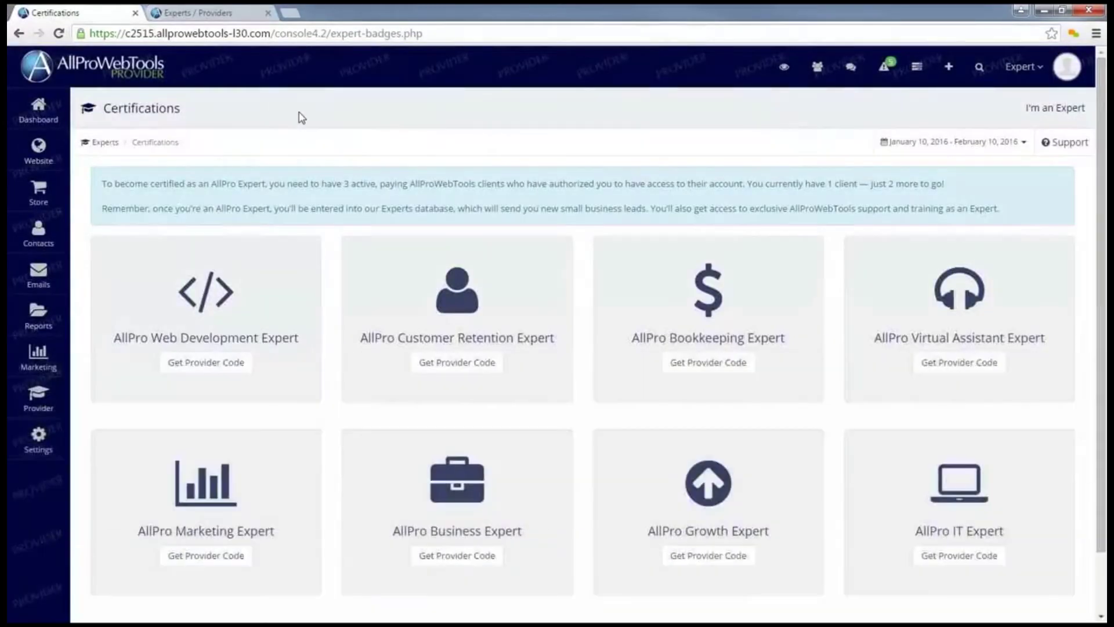
Open the new client's contact record from the '1 New Client' notification
{"action": "left_click", "coordinate": [892, 74]}
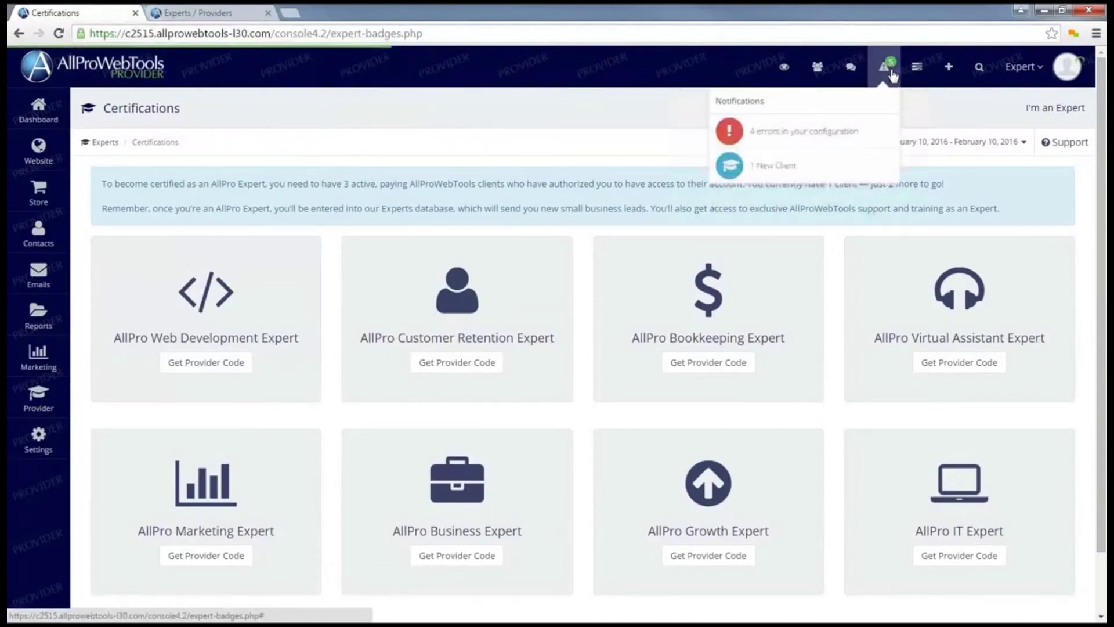
{"action": "left_click", "coordinate": [775, 168]}
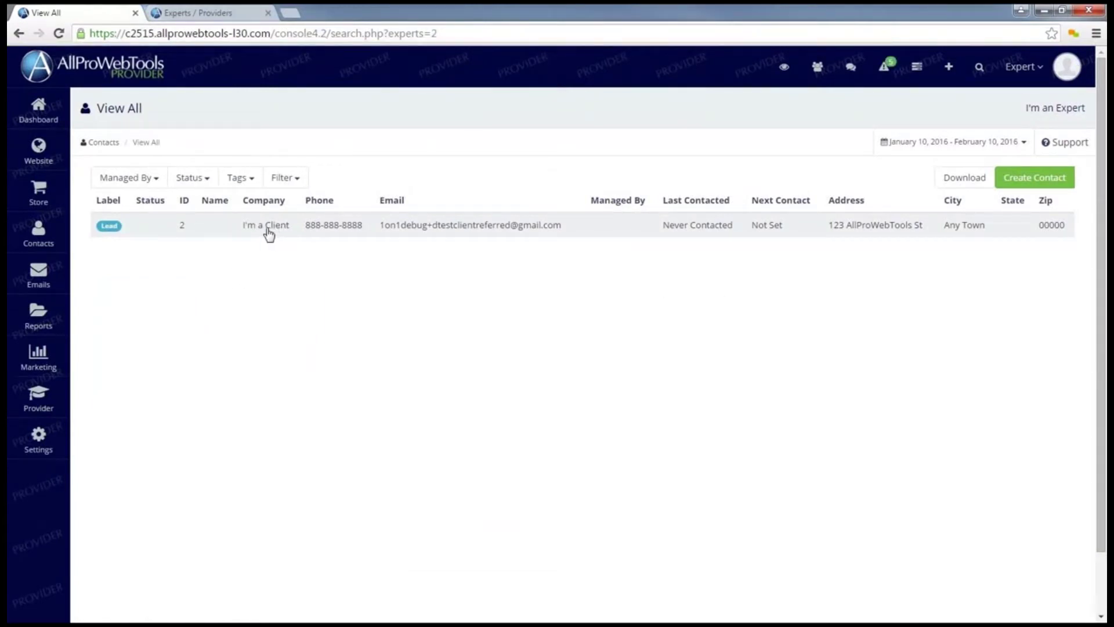
{"action": "left_click", "coordinate": [482, 230]}
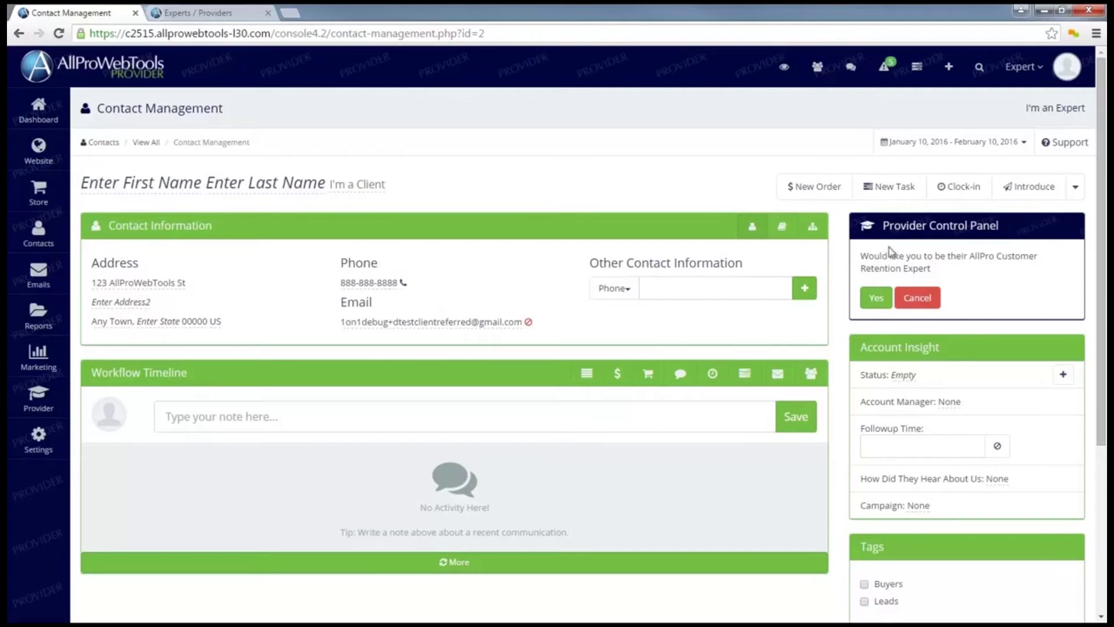
Accept the request to become the client's AllPro Customer Retention Expert with Yes
{"action": "left_click_drag", "start_coordinate": [864, 256], "coordinate": [926, 266]}
{"action": "left_click", "coordinate": [946, 279]}
{"action": "left_click", "coordinate": [877, 302]}
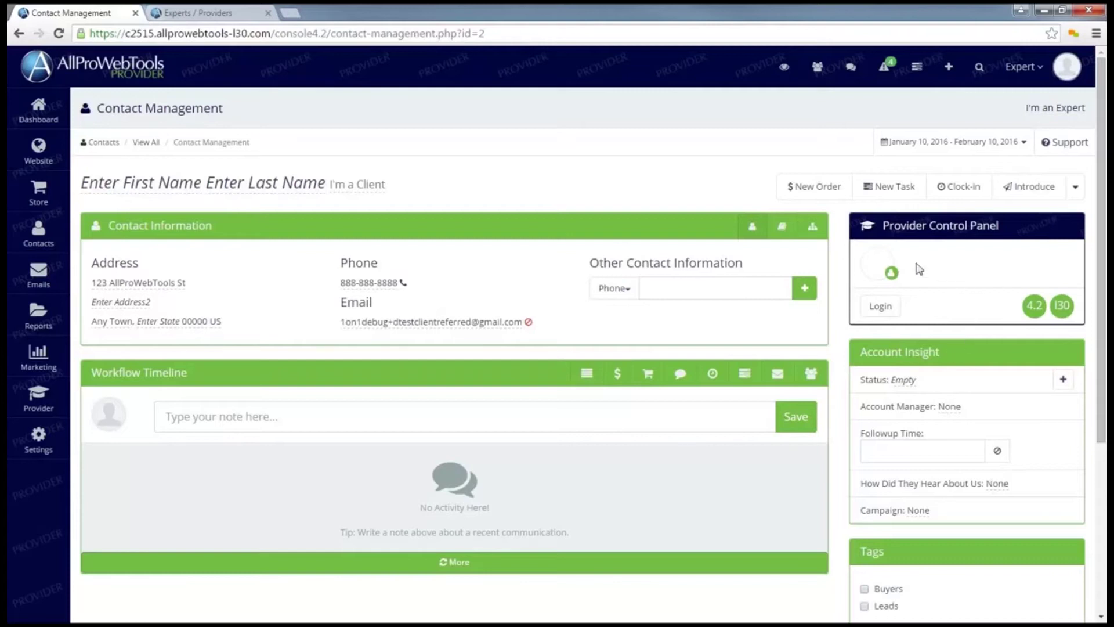
Reload the client's Experts / Providers page to show the expert as Hired, cancelling a Remove prompt
{"action": "mouse_move", "coordinate": [889, 267]}
{"action": "left_click", "coordinate": [197, 11]}
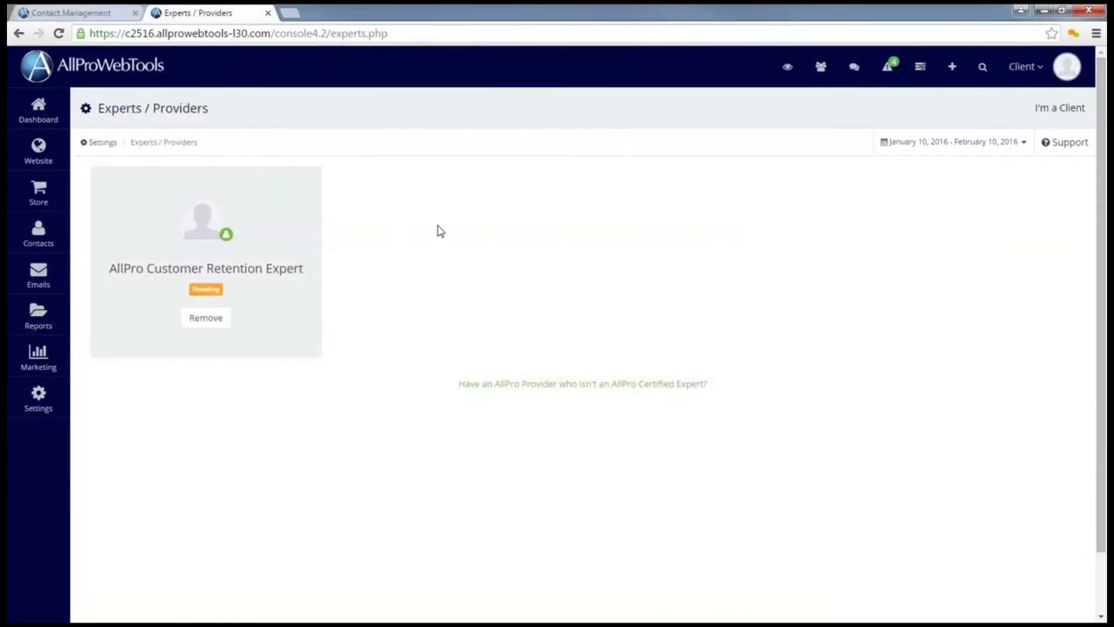
{"action": "left_click", "coordinate": [60, 34]}
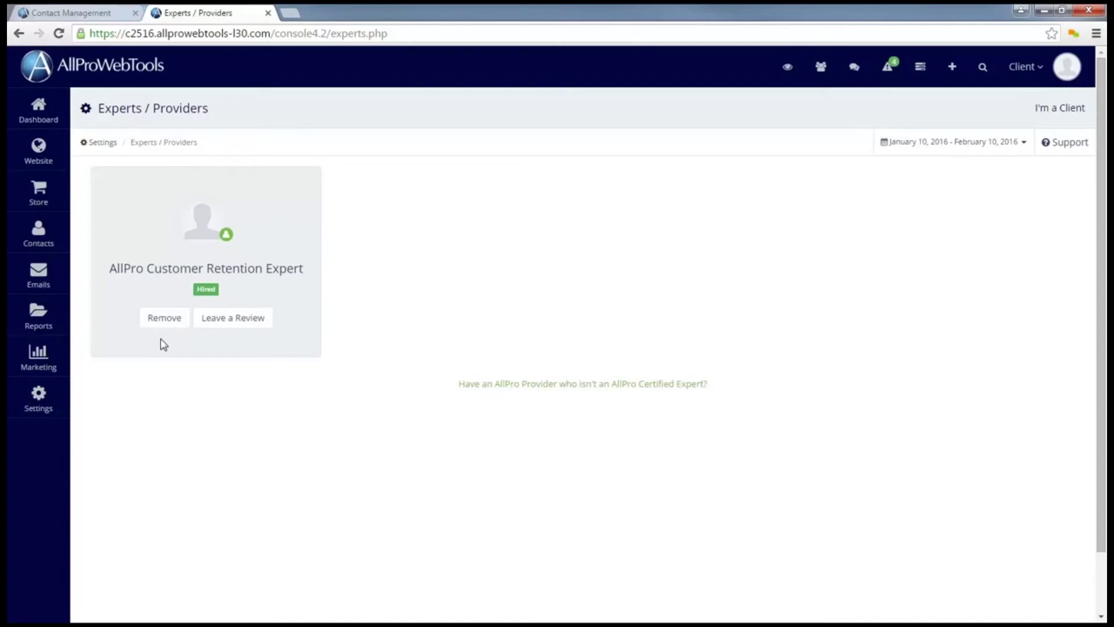
{"action": "left_click", "coordinate": [164, 321]}
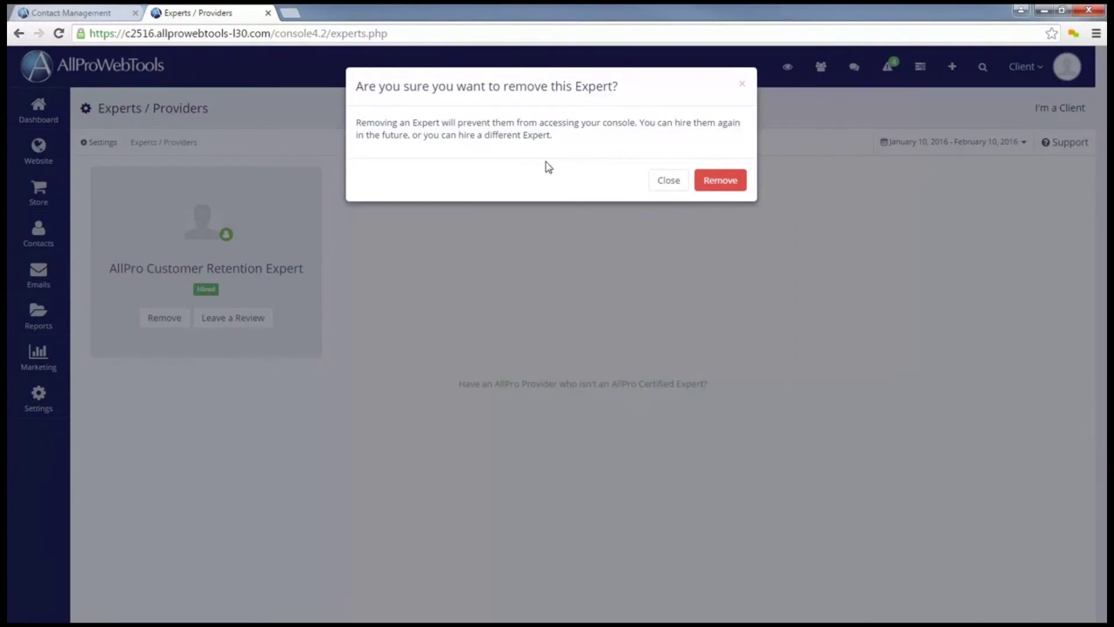
{"action": "key", "text": "Escape"}
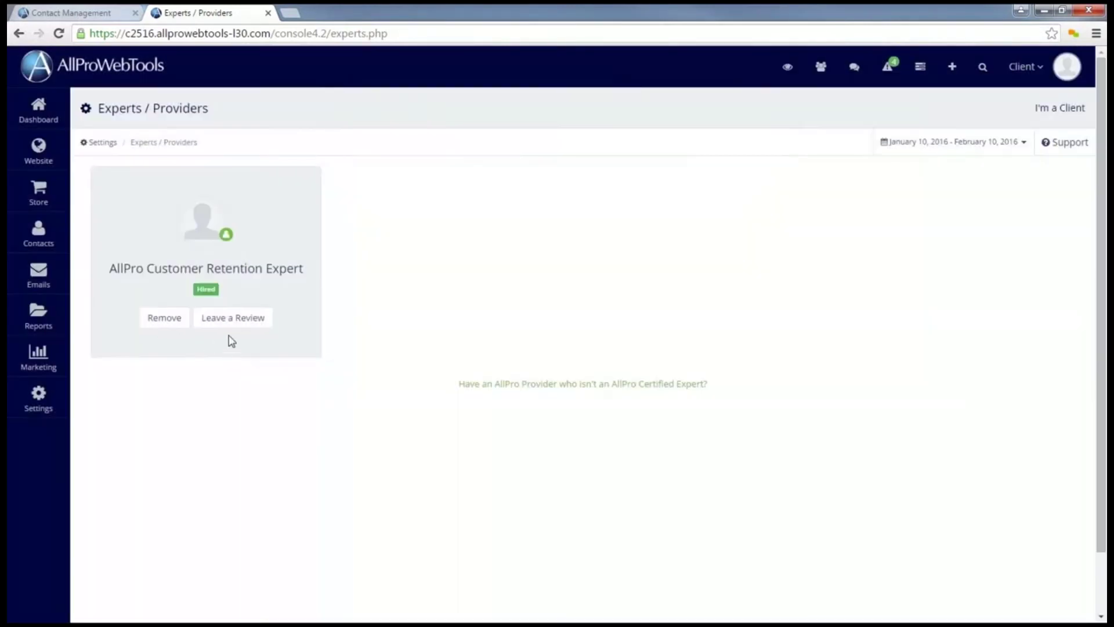
Start a review for the expert, entering the reviewer's first name and a five-star rating
{"action": "left_click", "coordinate": [232, 321]}
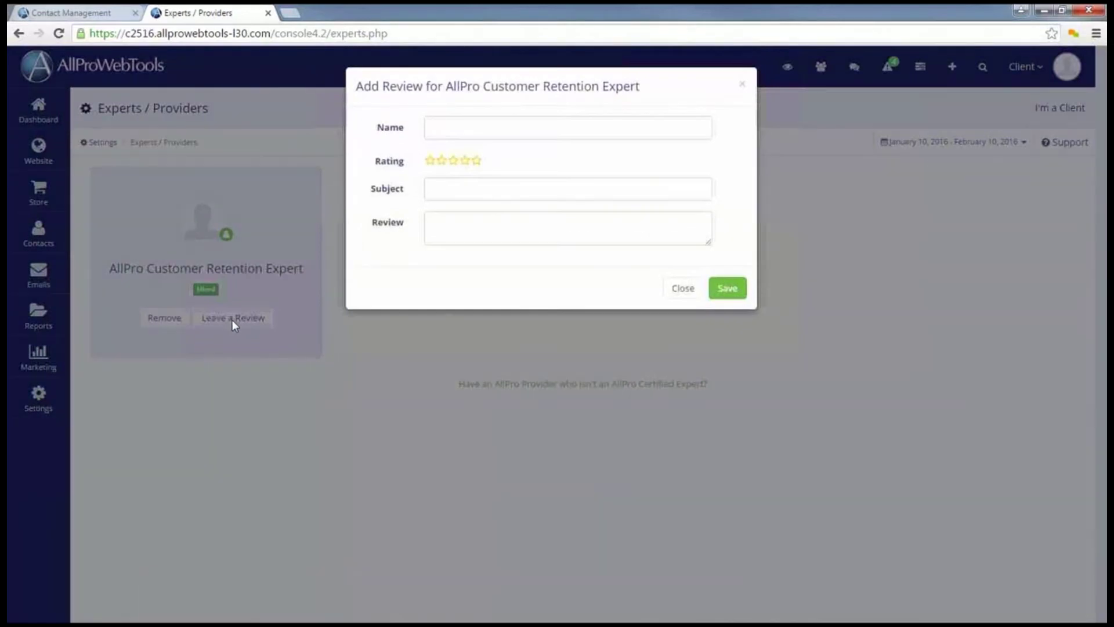
{"action": "left_click", "coordinate": [457, 129]}
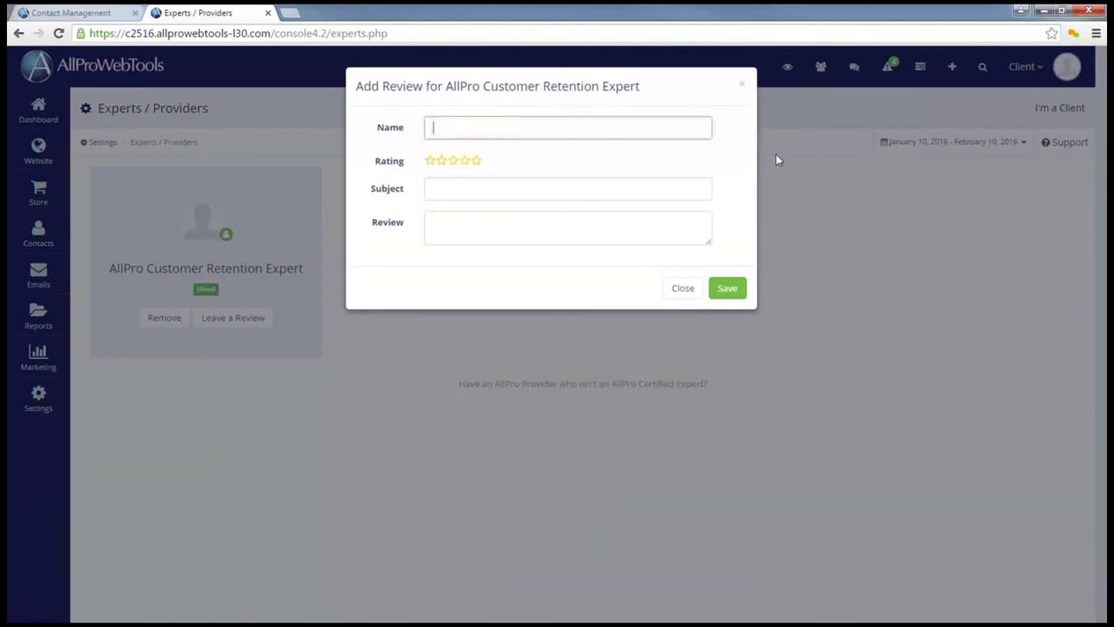
{"action": "type", "text": "Steven"}
{"action": "key", "text": "Tab"}
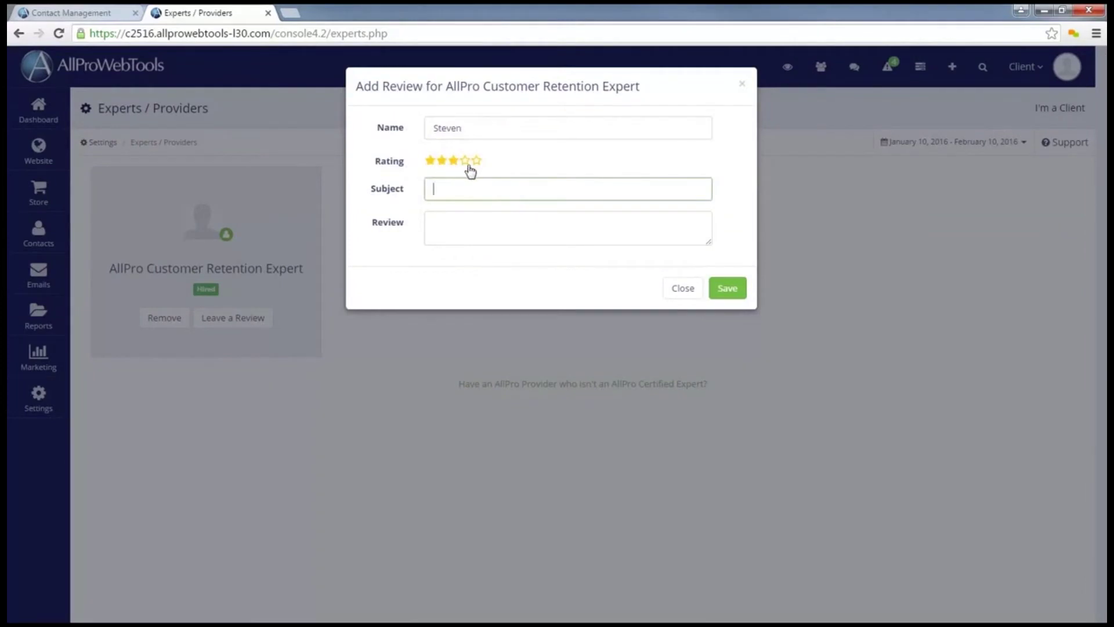
{"action": "left_click", "coordinate": [475, 162]}
Title the review 'Great Service', praise the same-day phone service, and save it
{"action": "left_click", "coordinate": [477, 190]}
{"action": "type", "text": "Great Service"}
{"action": "left_click", "coordinate": [554, 232]}
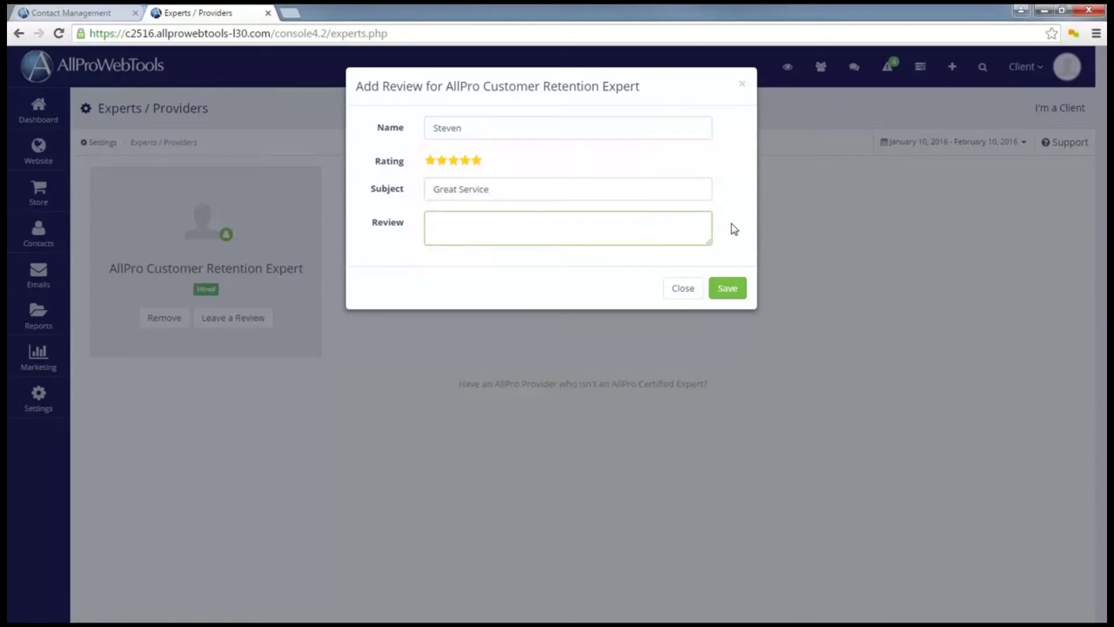
{"action": "type", "text": "This provider answers their pho"}
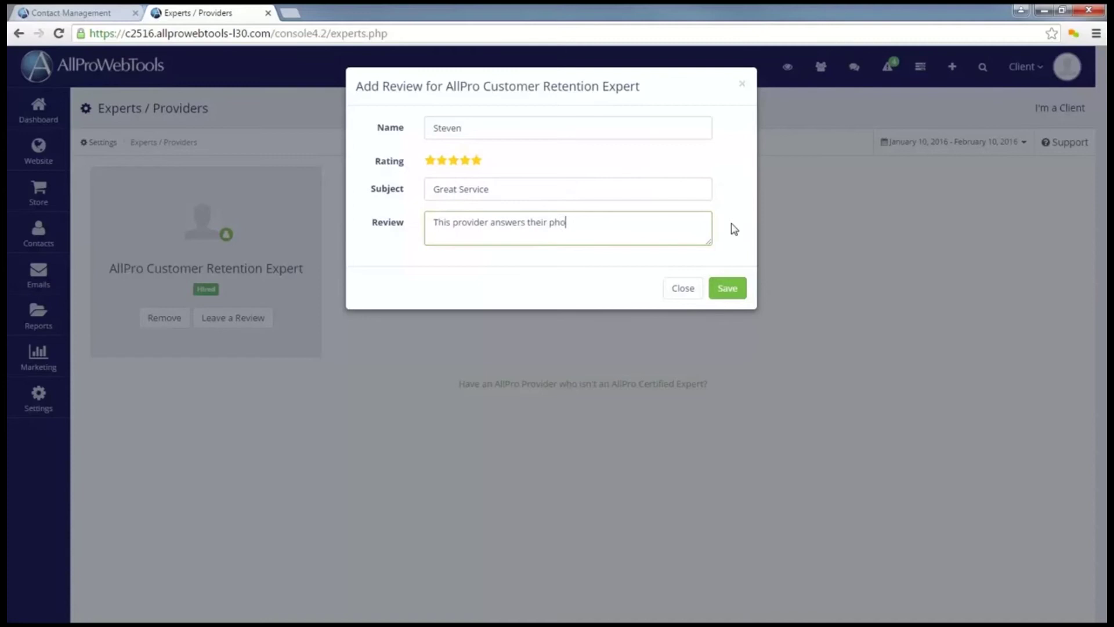
{"action": "type", "text": "ne right away and always takes care of me the same day!"}
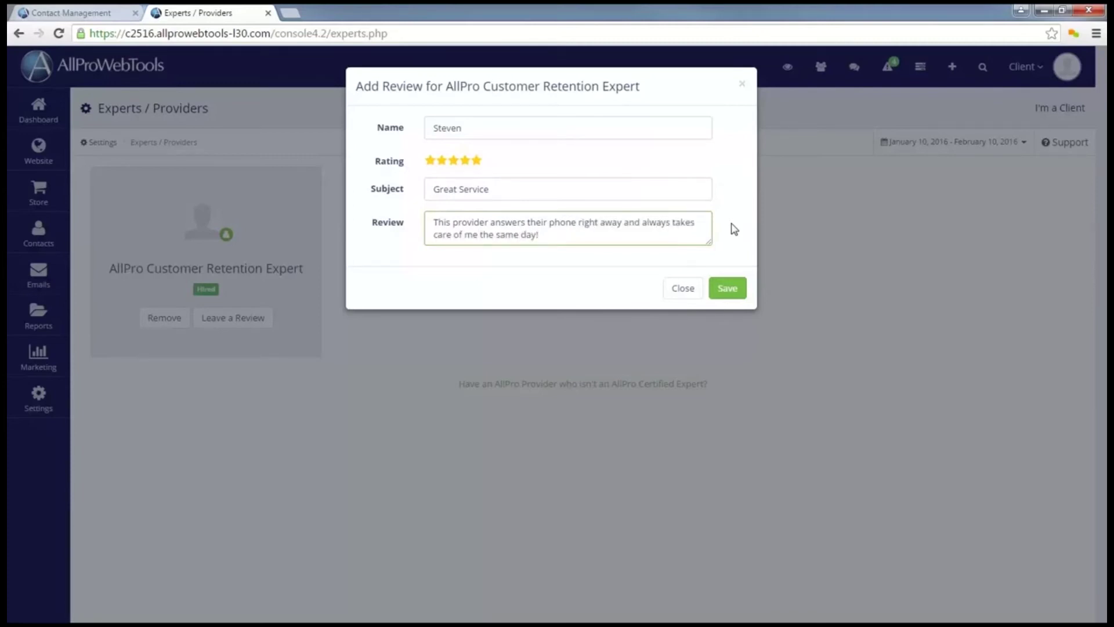
{"action": "left_click", "coordinate": [734, 228]}
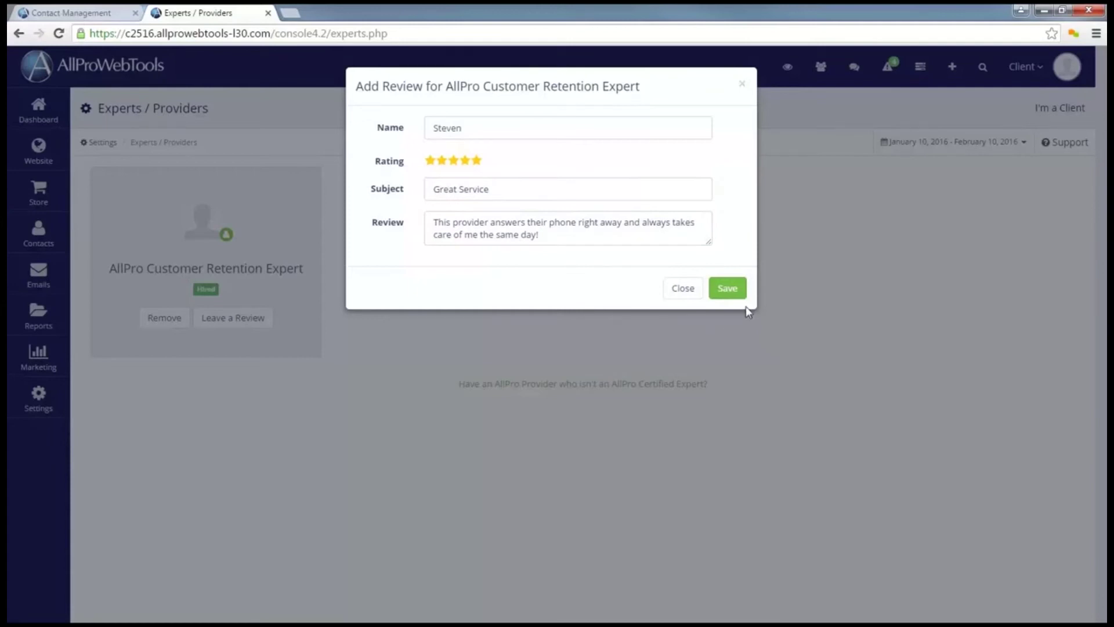
{"action": "left_click", "coordinate": [735, 293]}
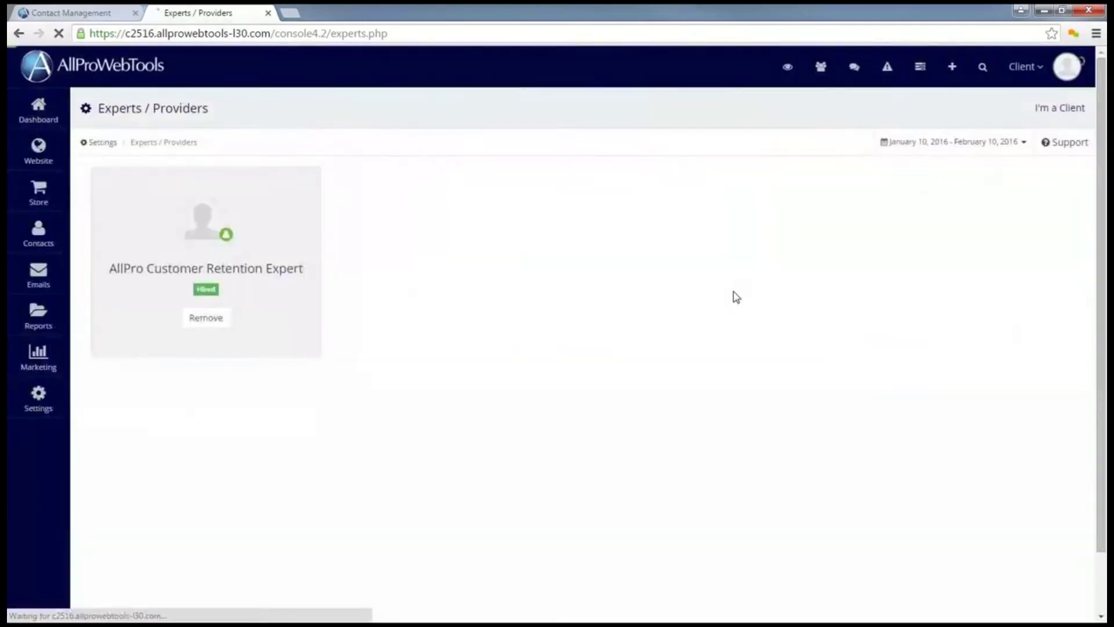
{"action": "left_click", "coordinate": [78, 12]}
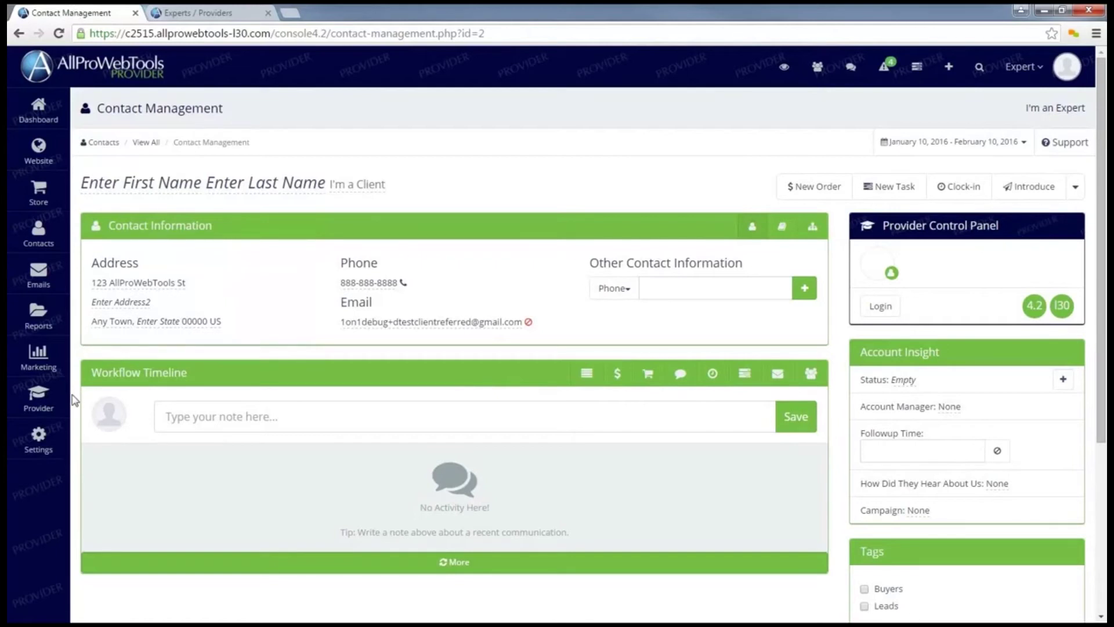
Open the provider's My Profile page from the Provider sidebar menu
{"action": "mouse_move", "coordinate": [37, 404]}
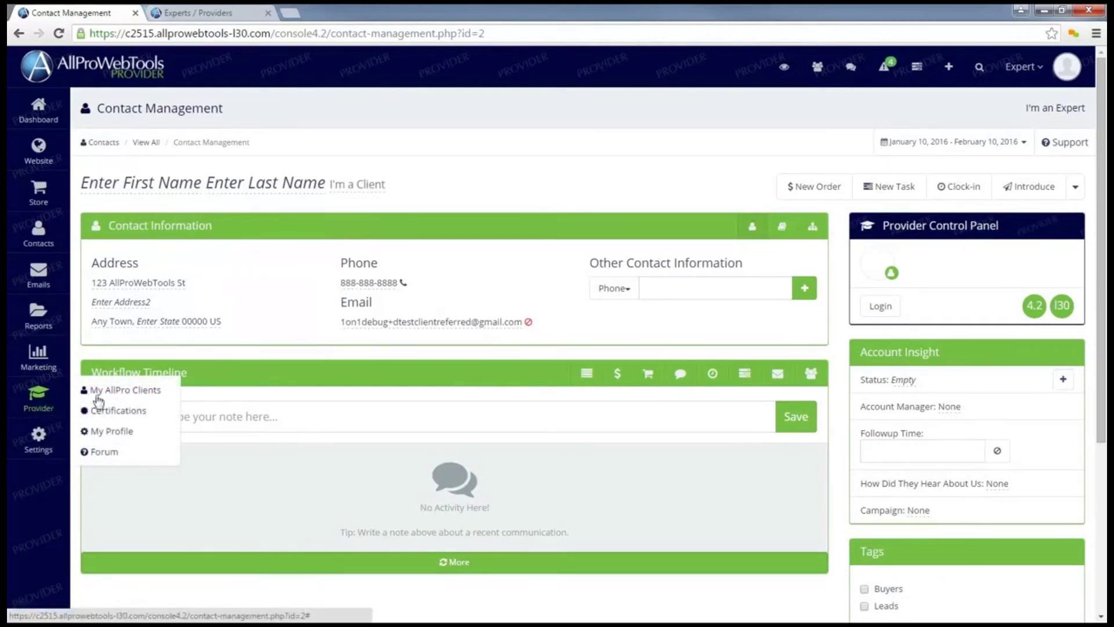
{"action": "left_click", "coordinate": [104, 436]}
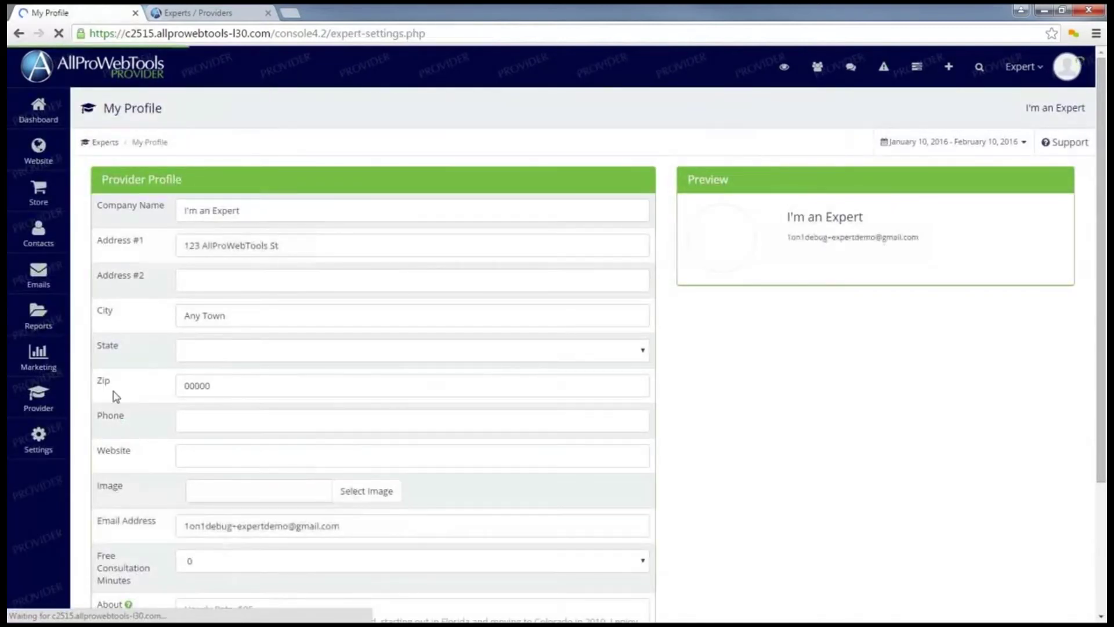
Set the thank-you photo as the provider profile image and save the profile
{"action": "left_click", "coordinate": [275, 211]}
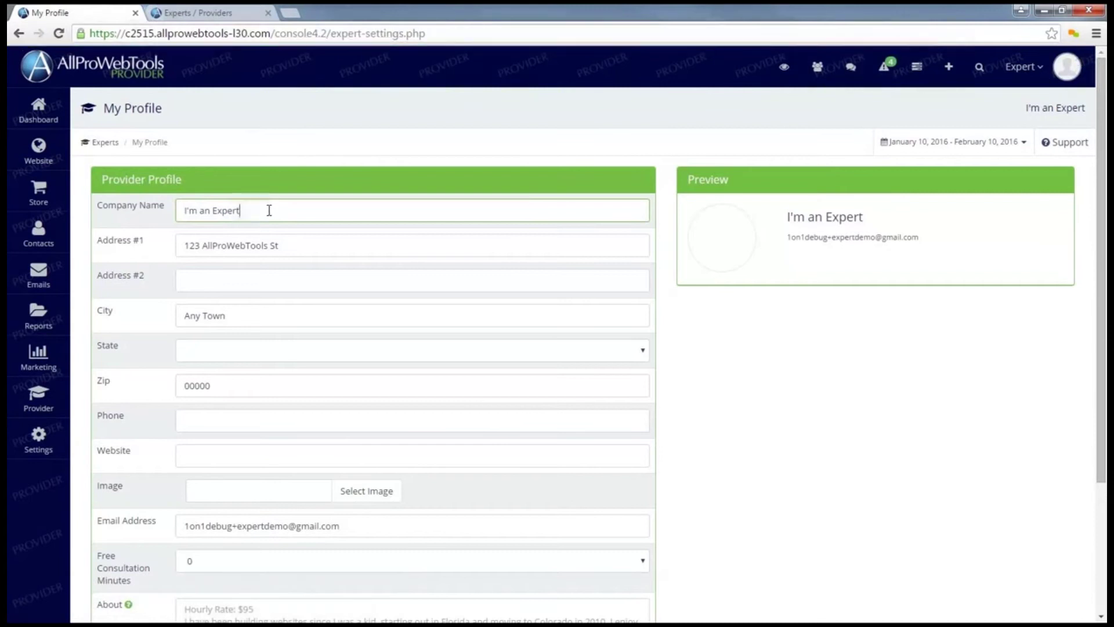
{"action": "scroll", "coordinate": [275, 206], "scroll_direction": "down", "scroll_amount": 1}
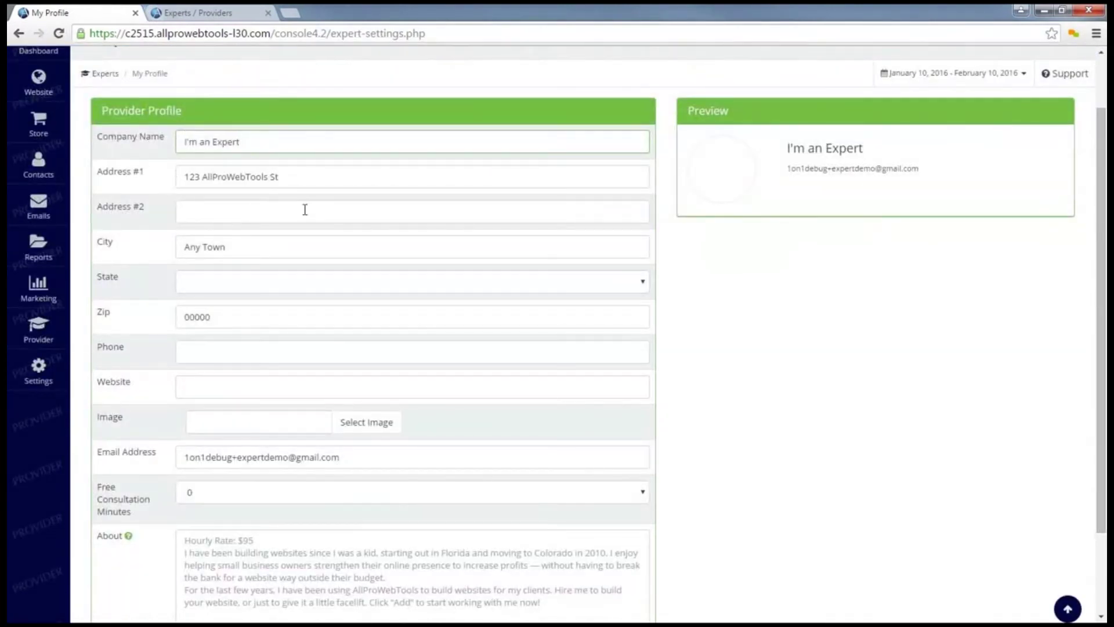
{"action": "scroll", "coordinate": [249, 238], "scroll_direction": "down", "scroll_amount": 1}
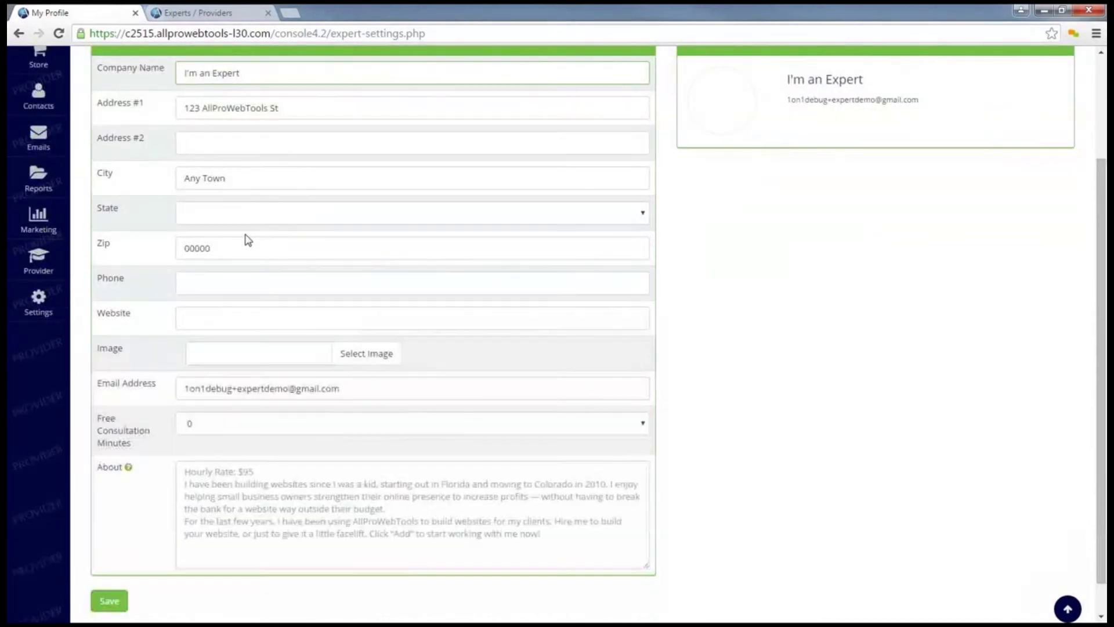
{"action": "scroll", "coordinate": [246, 241], "scroll_direction": "down", "scroll_amount": 1}
{"action": "left_click", "coordinate": [370, 316]}
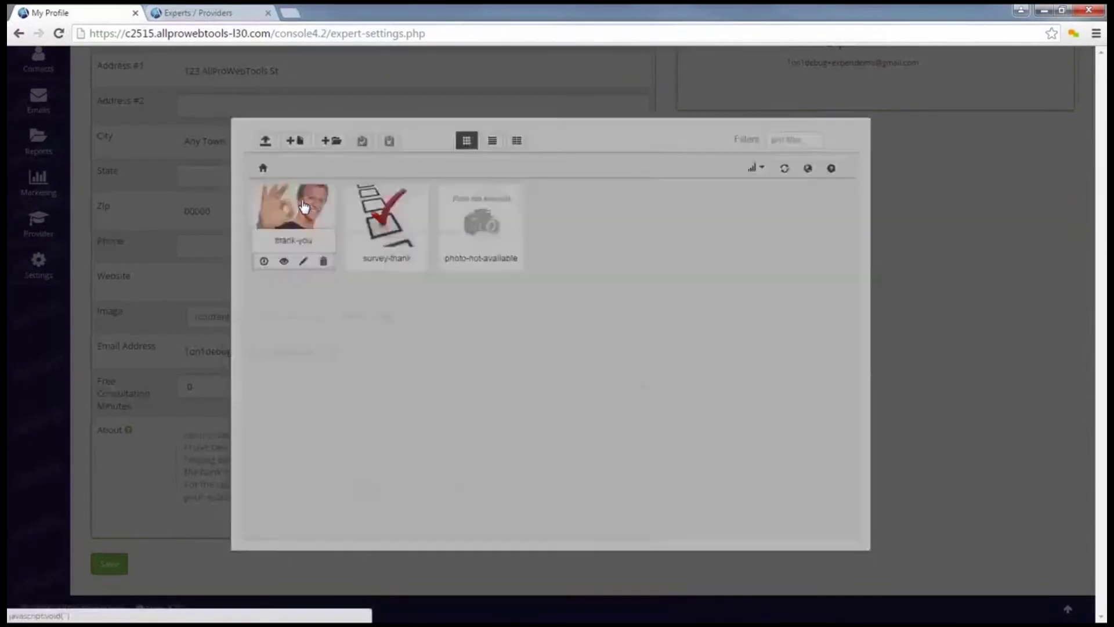
{"action": "left_click", "coordinate": [304, 206]}
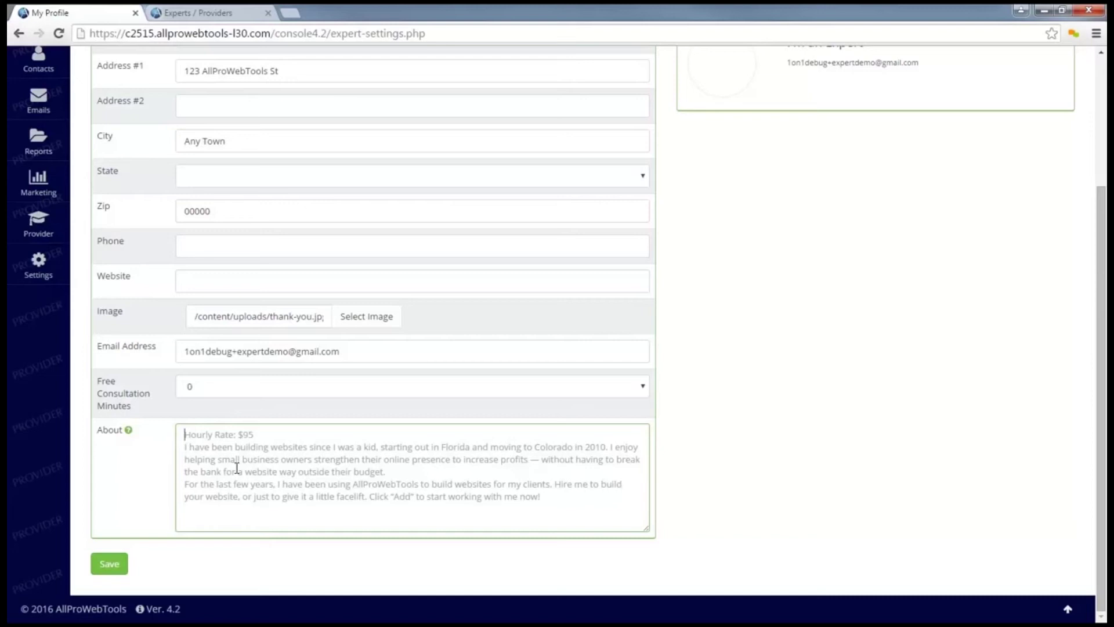
{"action": "left_click", "coordinate": [110, 564]}
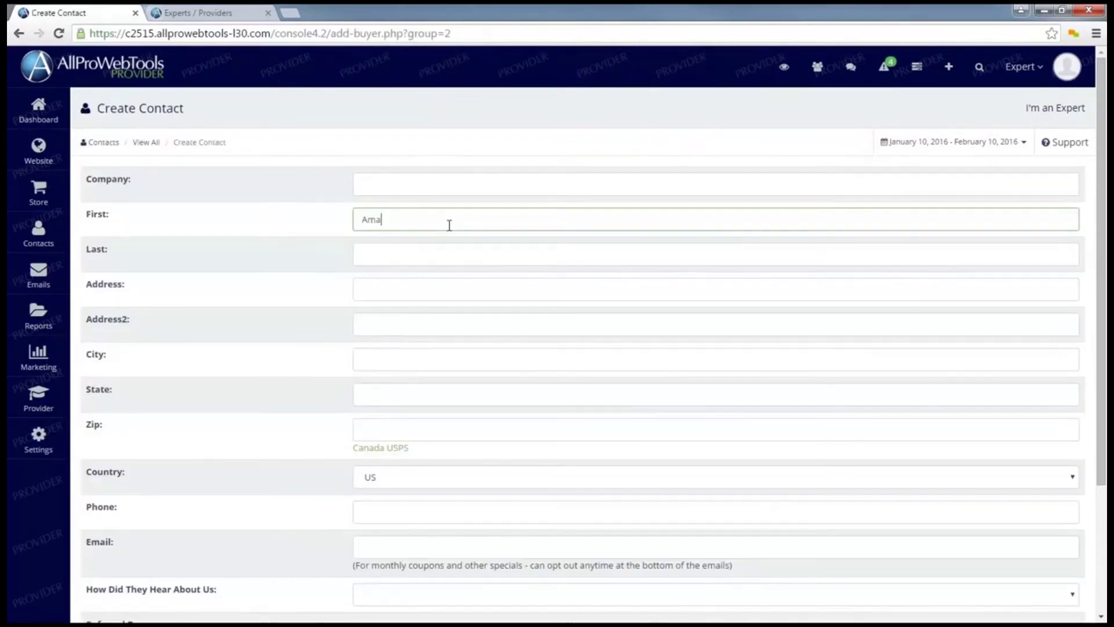
Finish entering the new contact's first and last name and save the contact
{"action": "type", "text": "nda"}
{"action": "key", "text": "Tab"}
{"action": "type", "text": "Nick"}
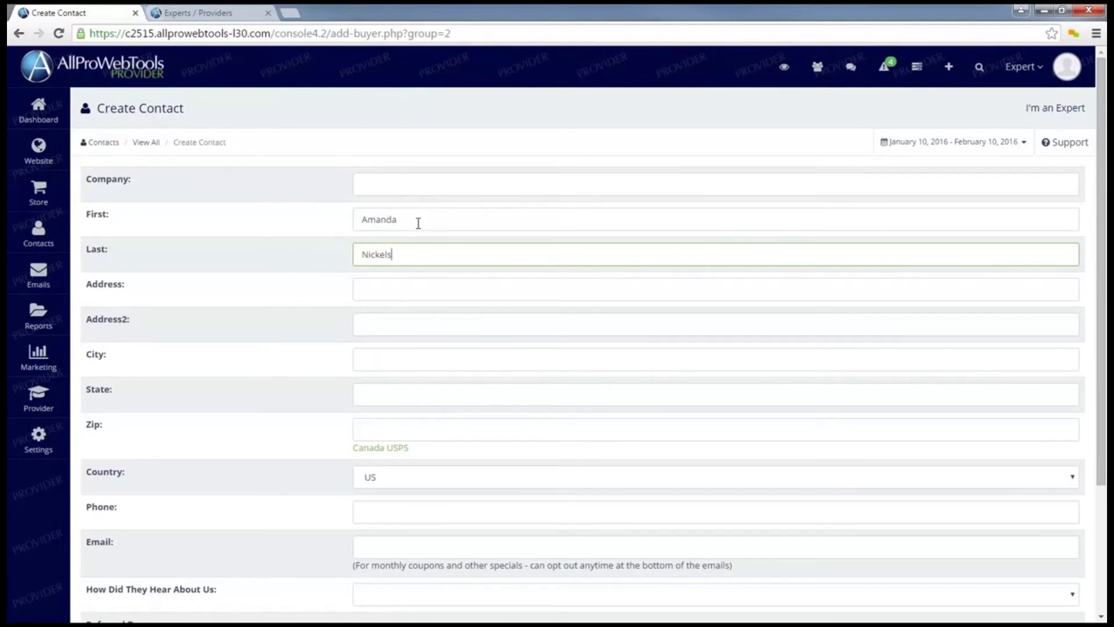
{"action": "scroll", "coordinate": [417, 221], "scroll_direction": "down", "scroll_amount": 3}
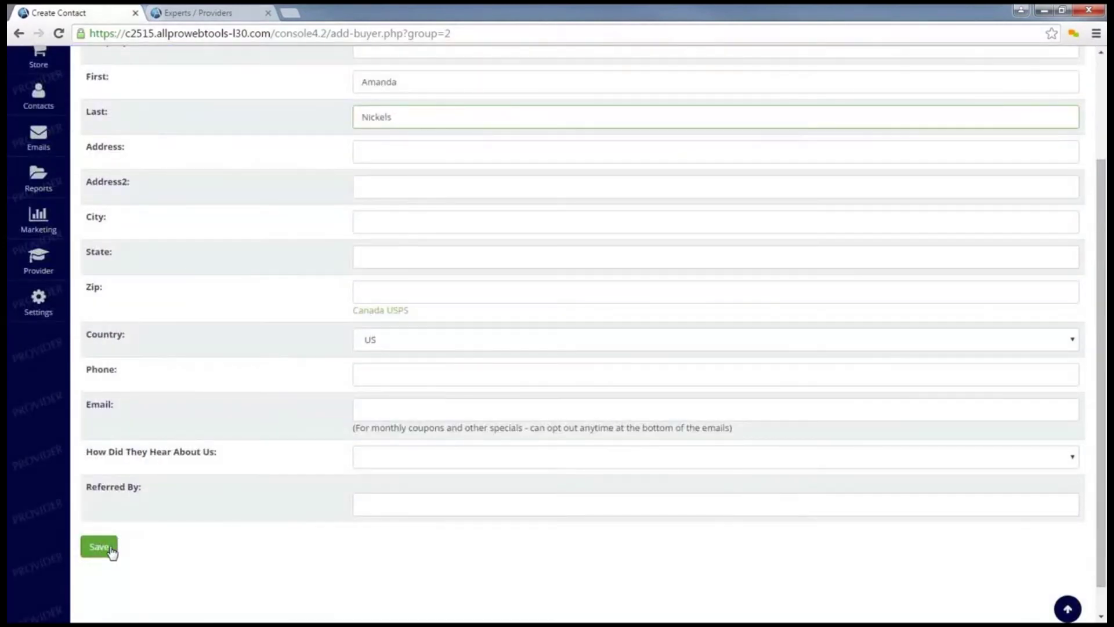
{"action": "left_click", "coordinate": [109, 550]}
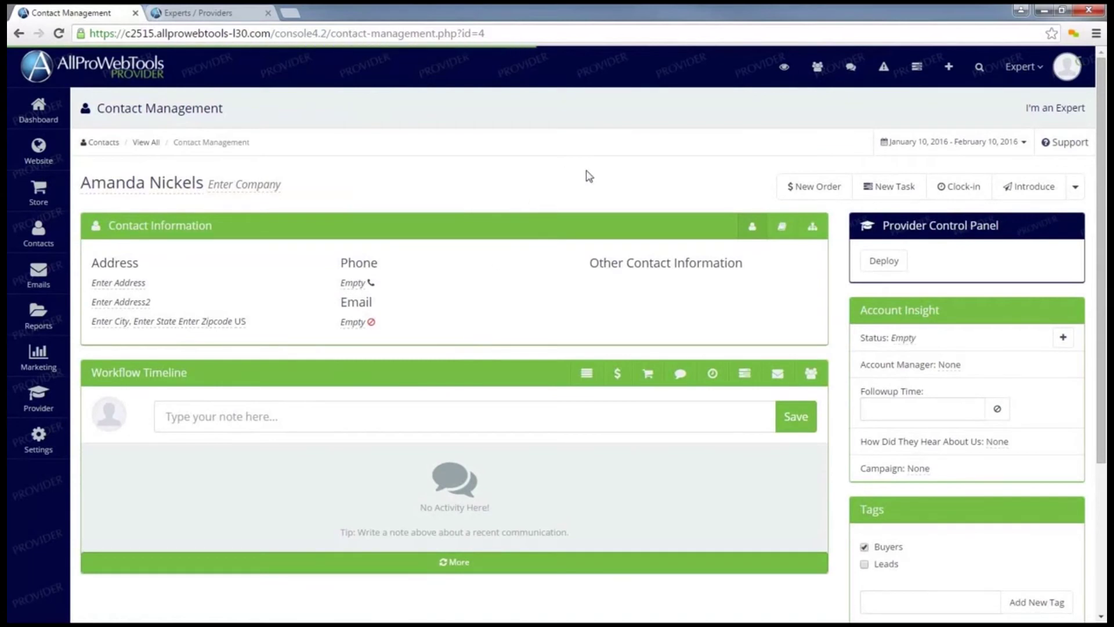
Deploy a GreatMockup.com account on a subdomain named after the contact, without employee access
{"action": "left_click", "coordinate": [887, 265]}
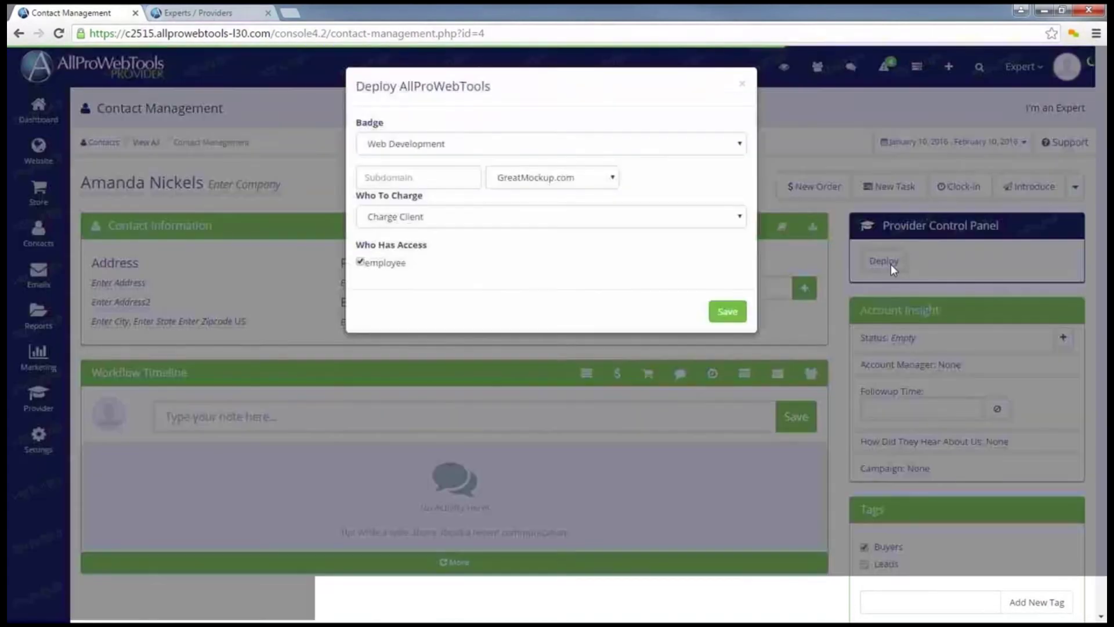
{"action": "left_click", "coordinate": [417, 178]}
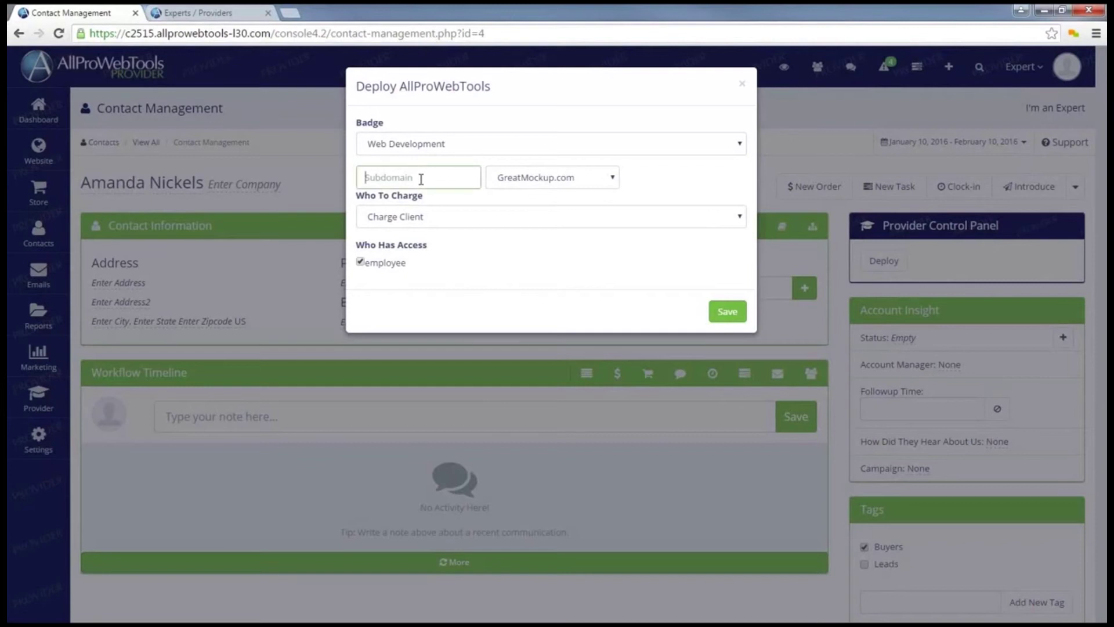
{"action": "left_click", "coordinate": [361, 266]}
{"action": "left_click", "coordinate": [727, 313]}
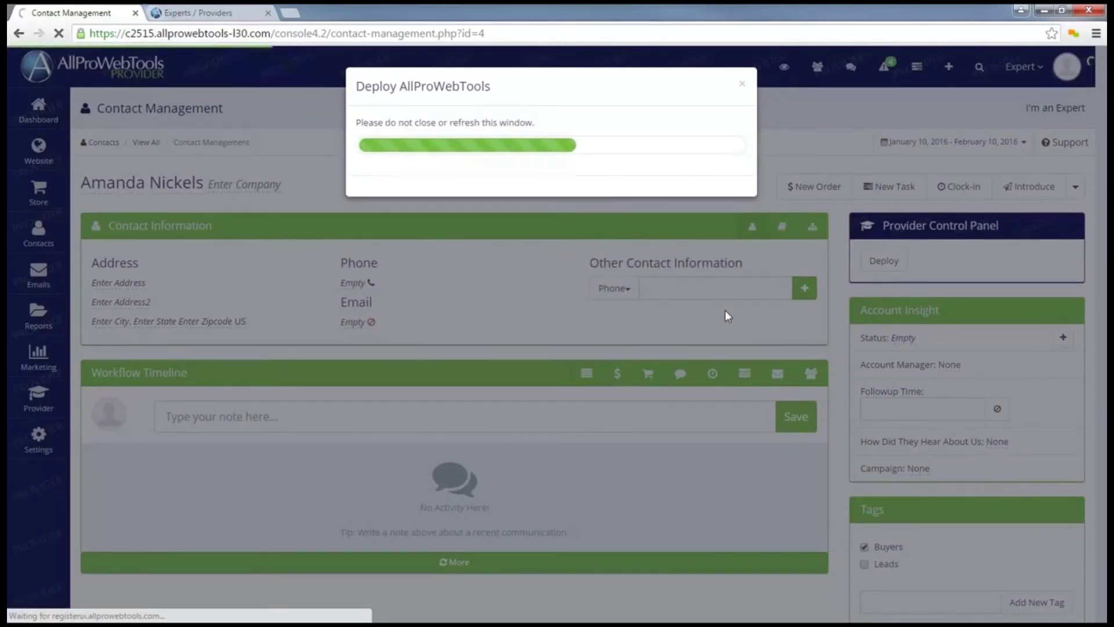
{"action": "left_click", "coordinate": [794, 120]}
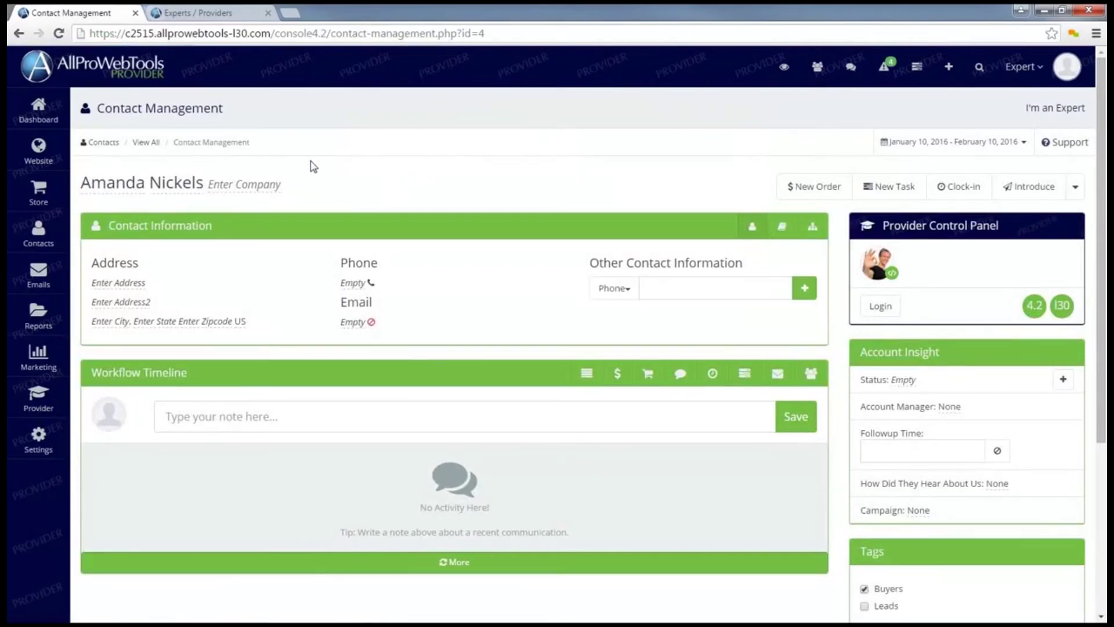
From Provider Certifications, choose Get Certified Now for the Customer Retention Expert test
{"action": "mouse_move", "coordinate": [37, 400]}
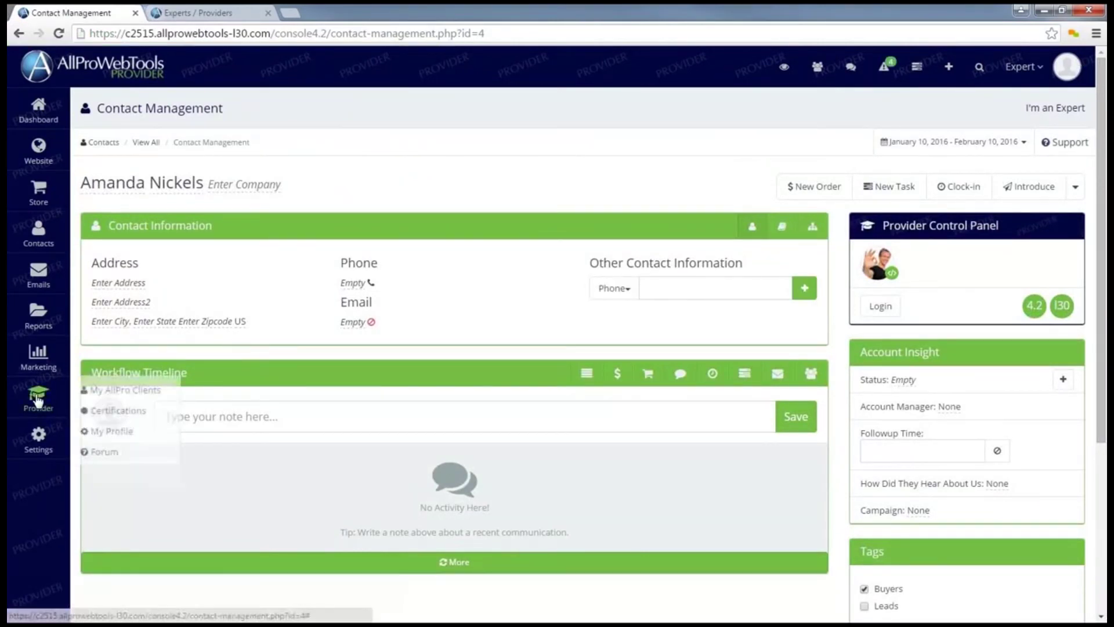
{"action": "left_click", "coordinate": [116, 415]}
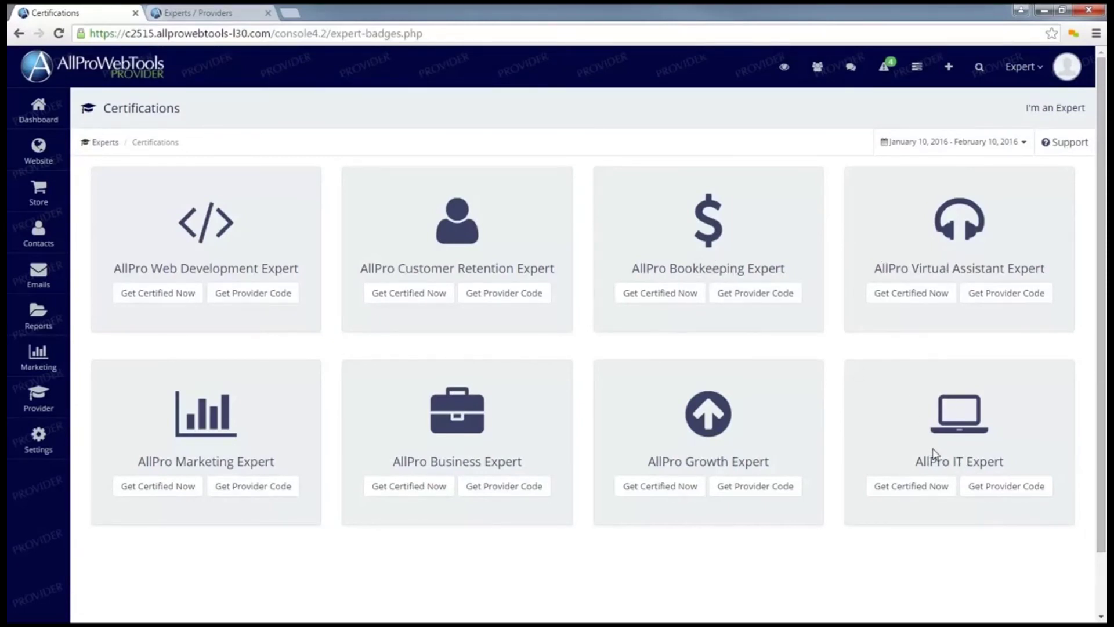
{"action": "left_click", "coordinate": [409, 300]}
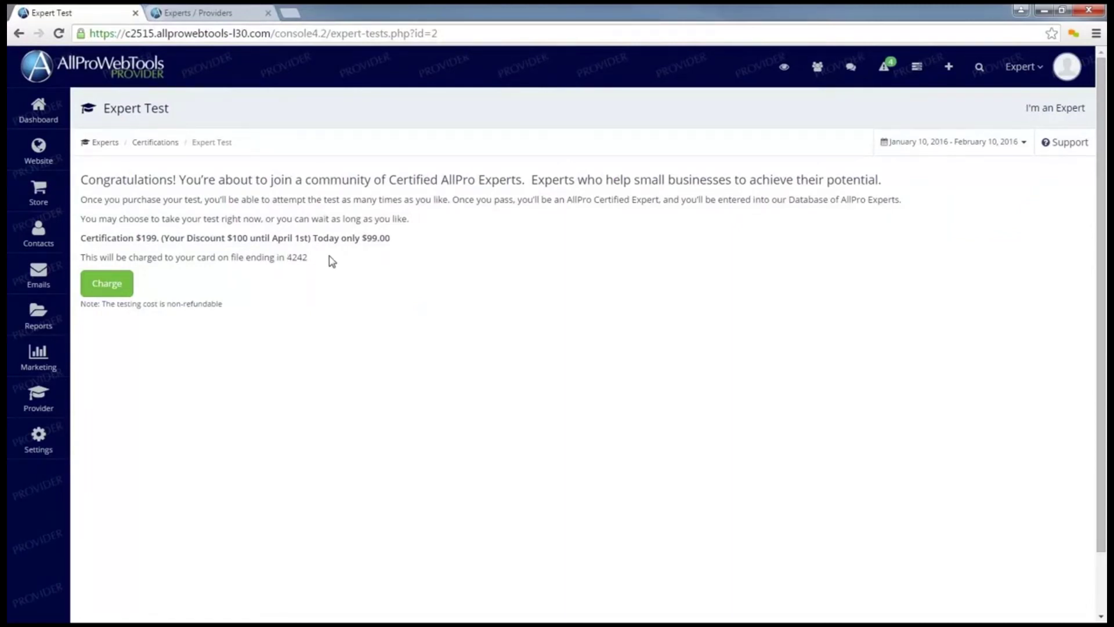
Charge the $99.00 test fee and dismiss the welcome notes to begin question 1
{"action": "left_click", "coordinate": [107, 285]}
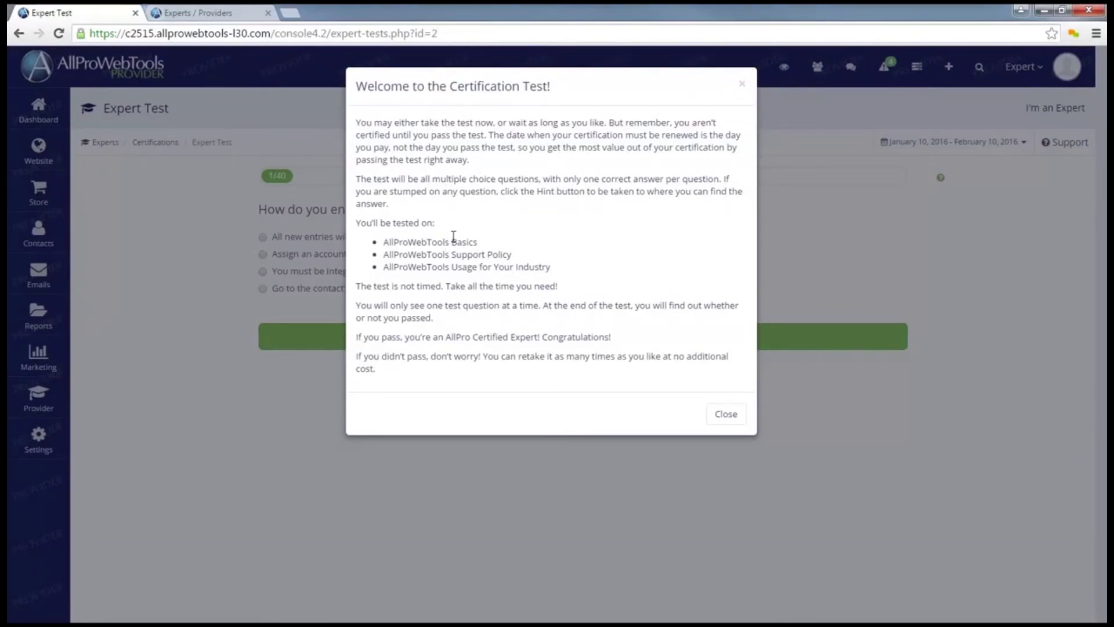
{"action": "left_click", "coordinate": [730, 417]}
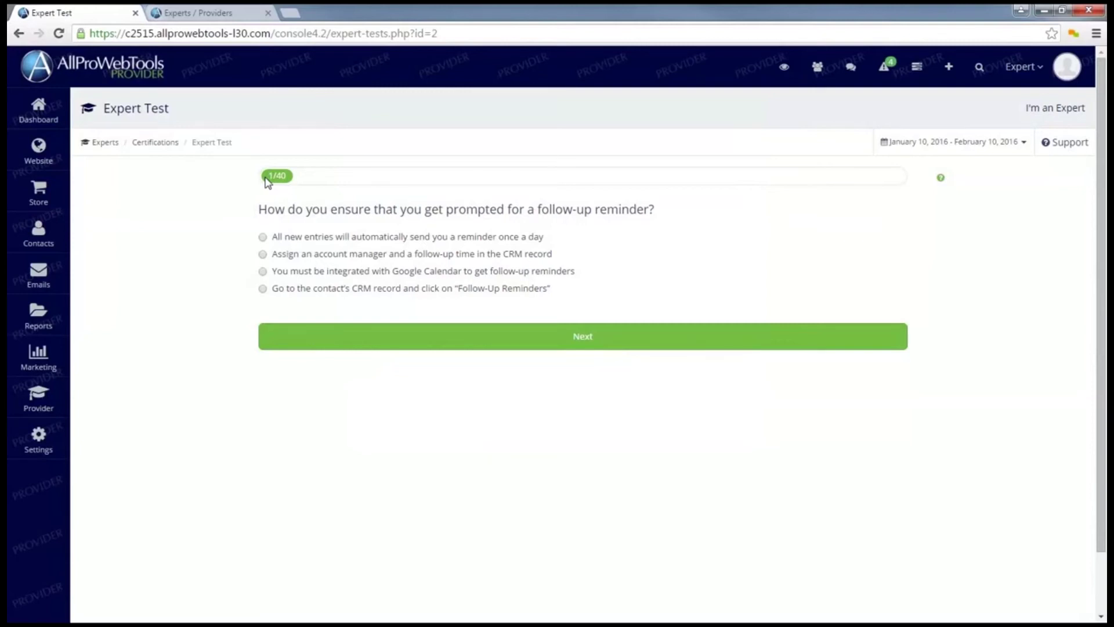
Answer the account-manager follow-up and search-bar Create Contact questions, then reread the test instructions
{"action": "left_click", "coordinate": [307, 256]}
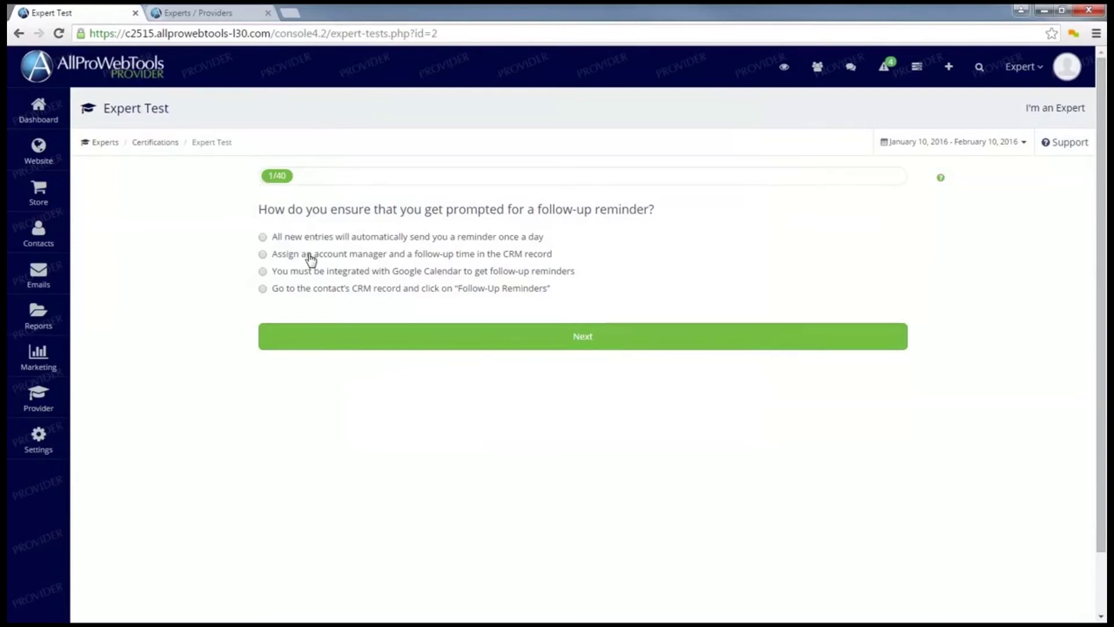
{"action": "left_click", "coordinate": [573, 342]}
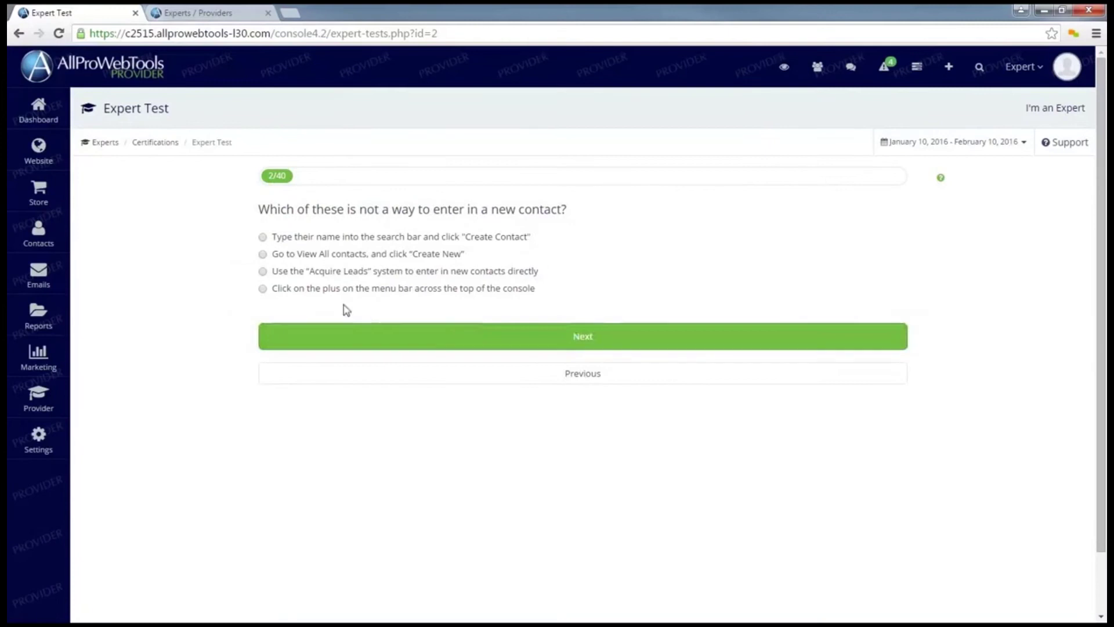
{"action": "left_click", "coordinate": [332, 241]}
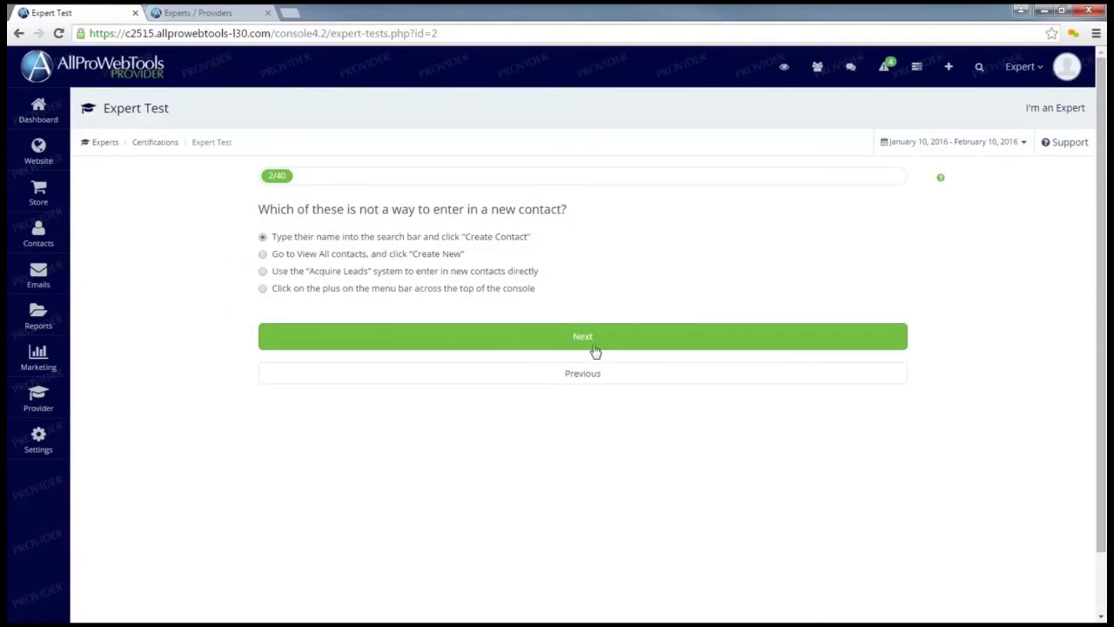
{"action": "left_click", "coordinate": [595, 352]}
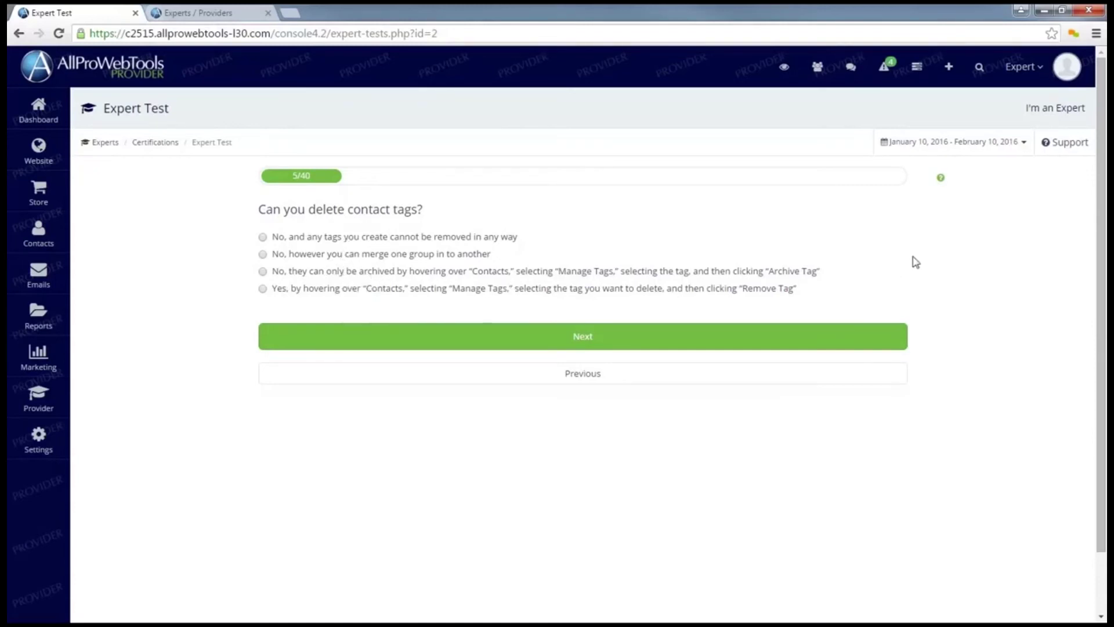
{"action": "left_click", "coordinate": [945, 180]}
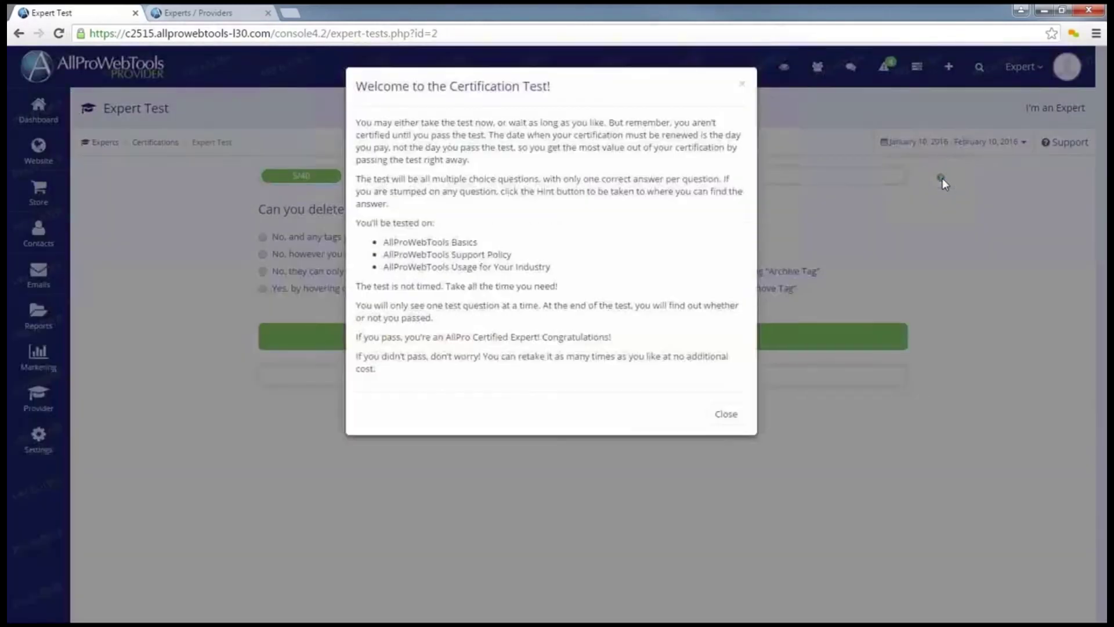
{"action": "left_click", "coordinate": [883, 232]}
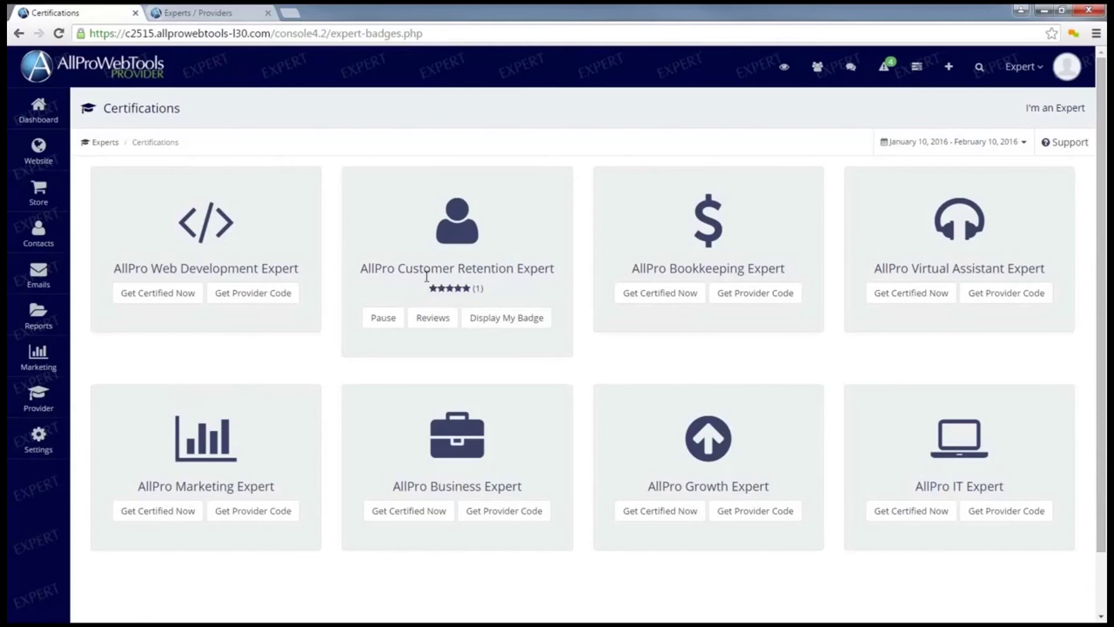
{"action": "left_click", "coordinate": [435, 318]}
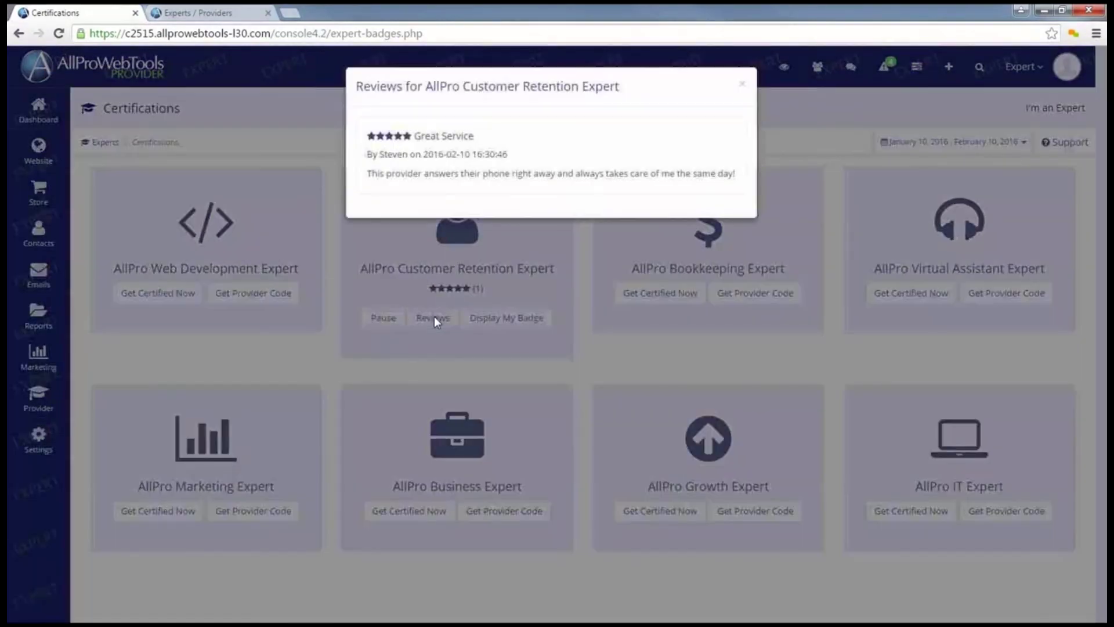
{"action": "left_click", "coordinate": [468, 218]}
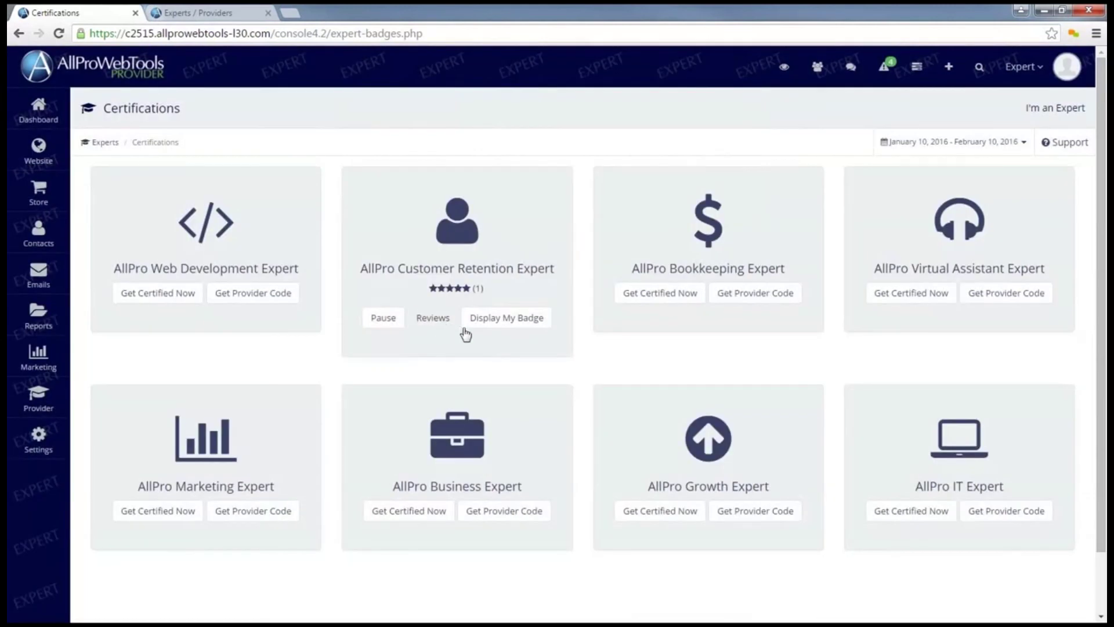
{"action": "left_click", "coordinate": [507, 323]}
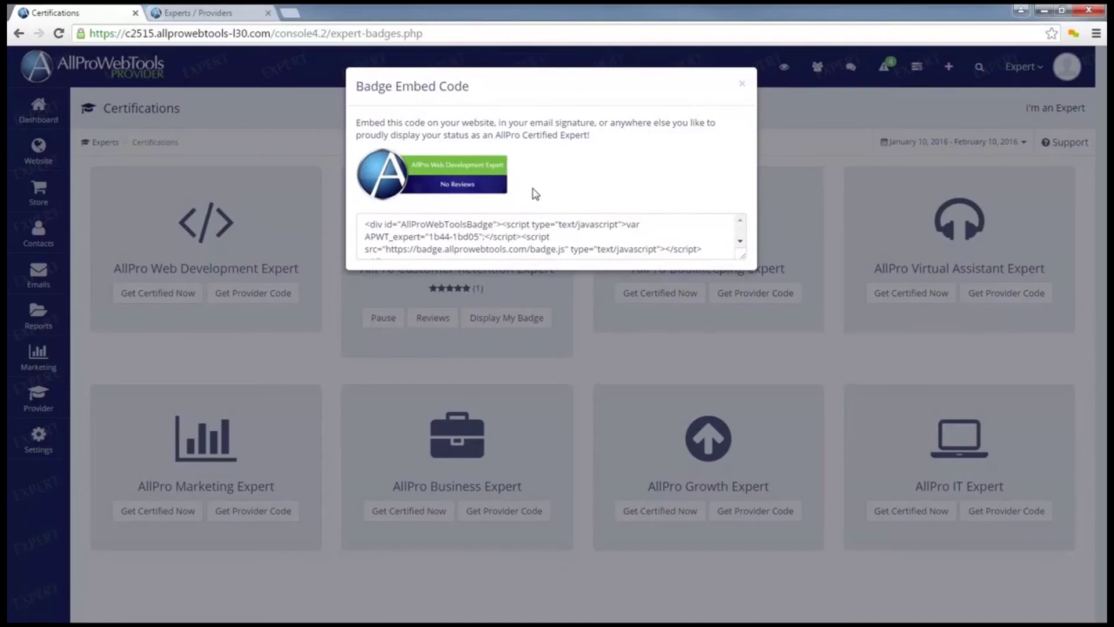
{"action": "scroll", "coordinate": [529, 246], "scroll_direction": "down", "scroll_amount": 1}
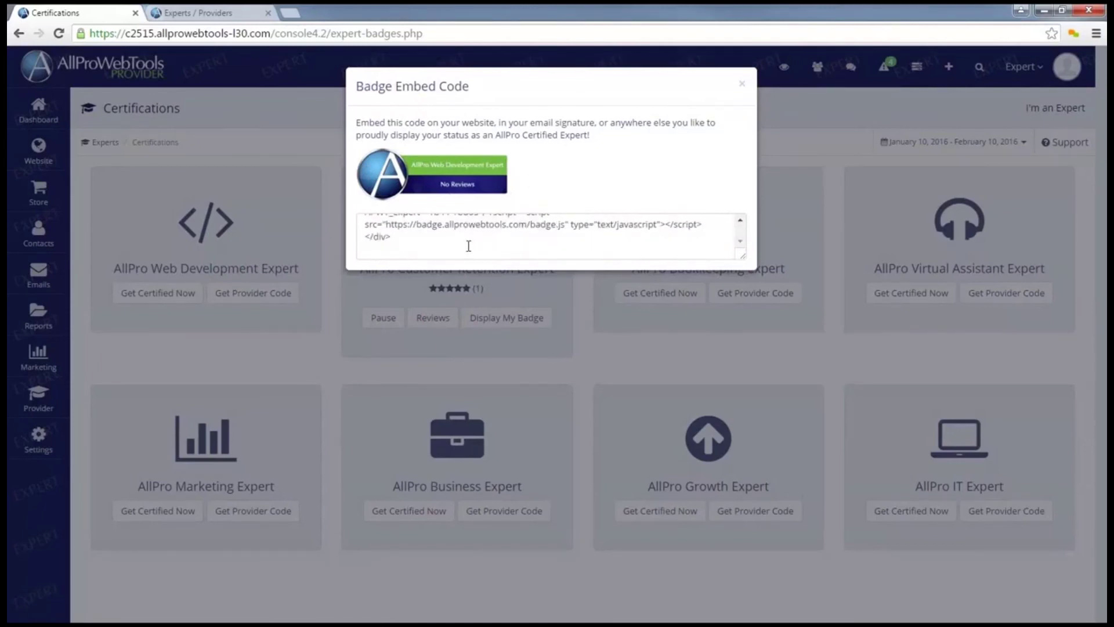
{"action": "scroll", "coordinate": [453, 255], "scroll_direction": "up", "scroll_amount": 1}
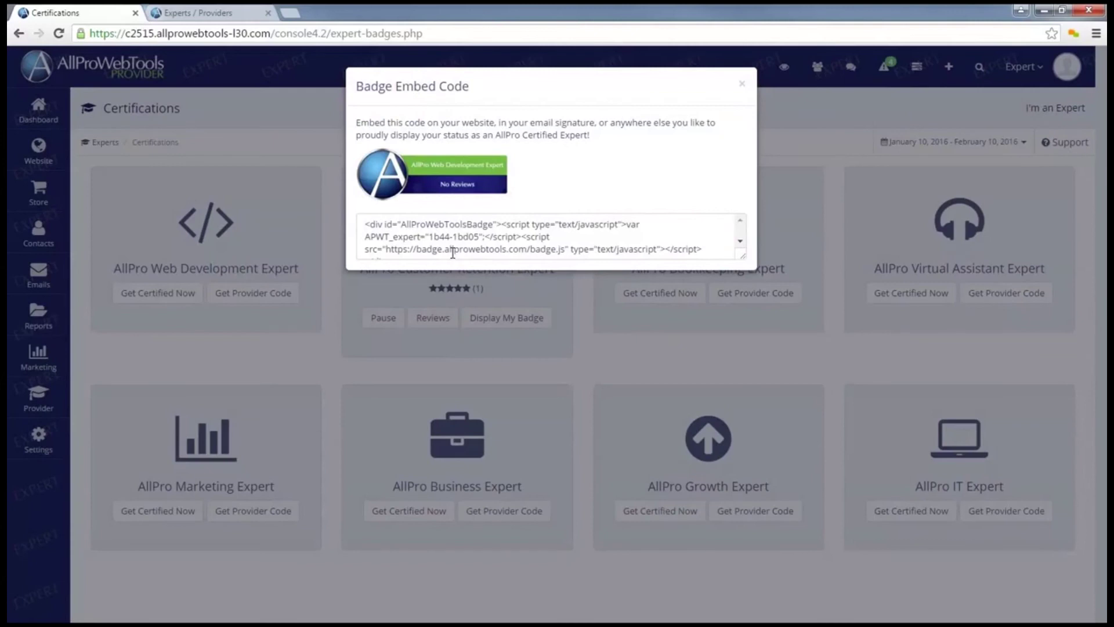
{"action": "key", "text": "Escape"}
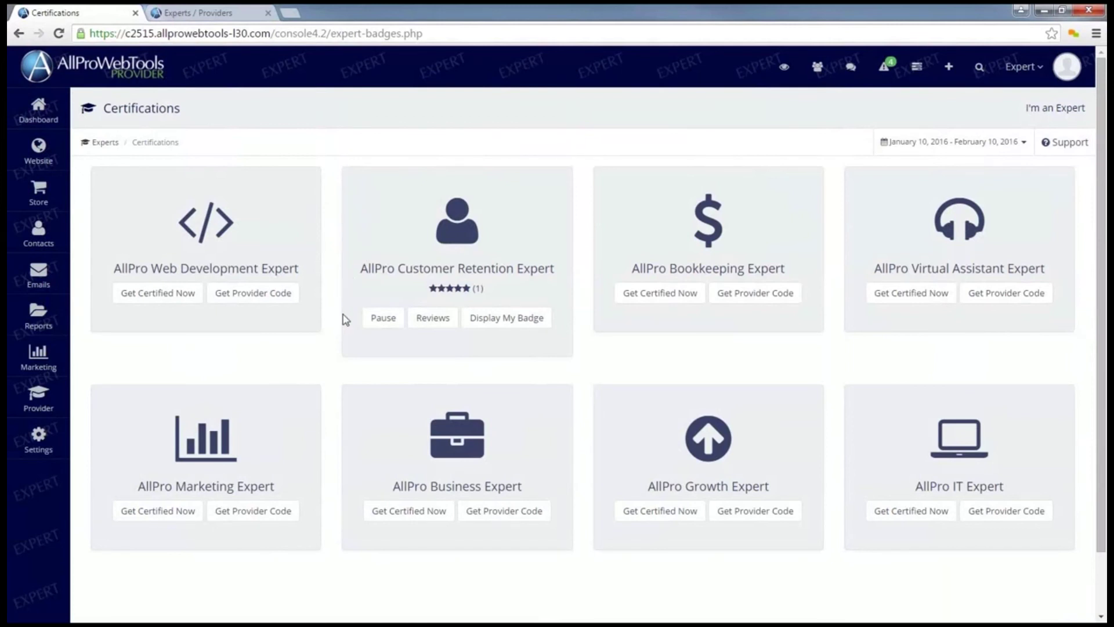
Back out of pausing the Customer Retention certification and switch to the client's Experts / Providers tab
{"action": "left_click", "coordinate": [382, 323]}
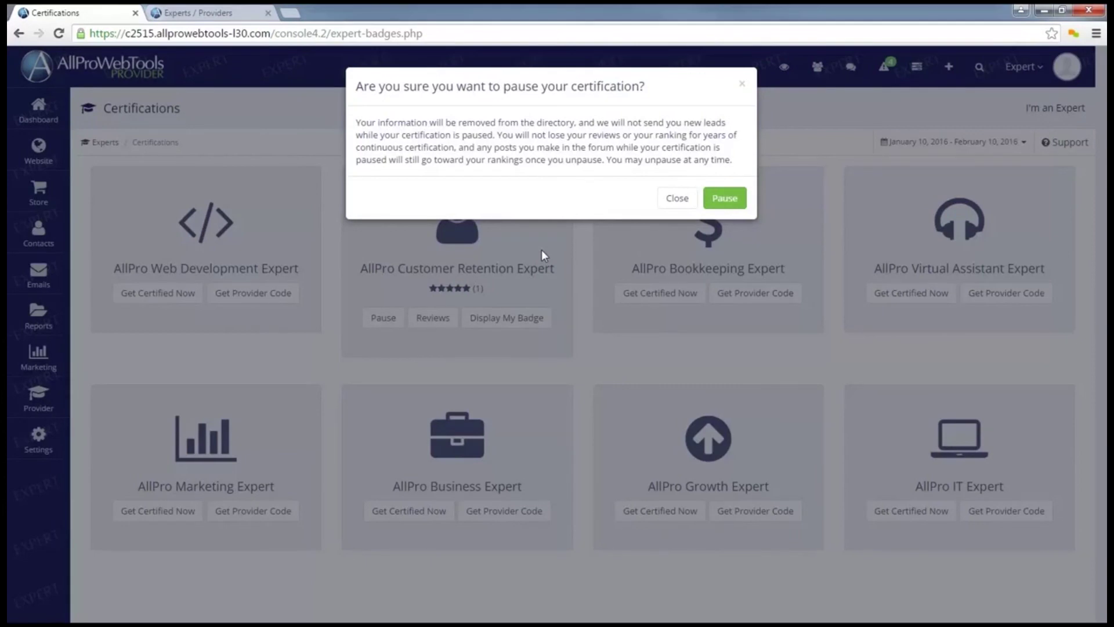
{"action": "left_click", "coordinate": [541, 249]}
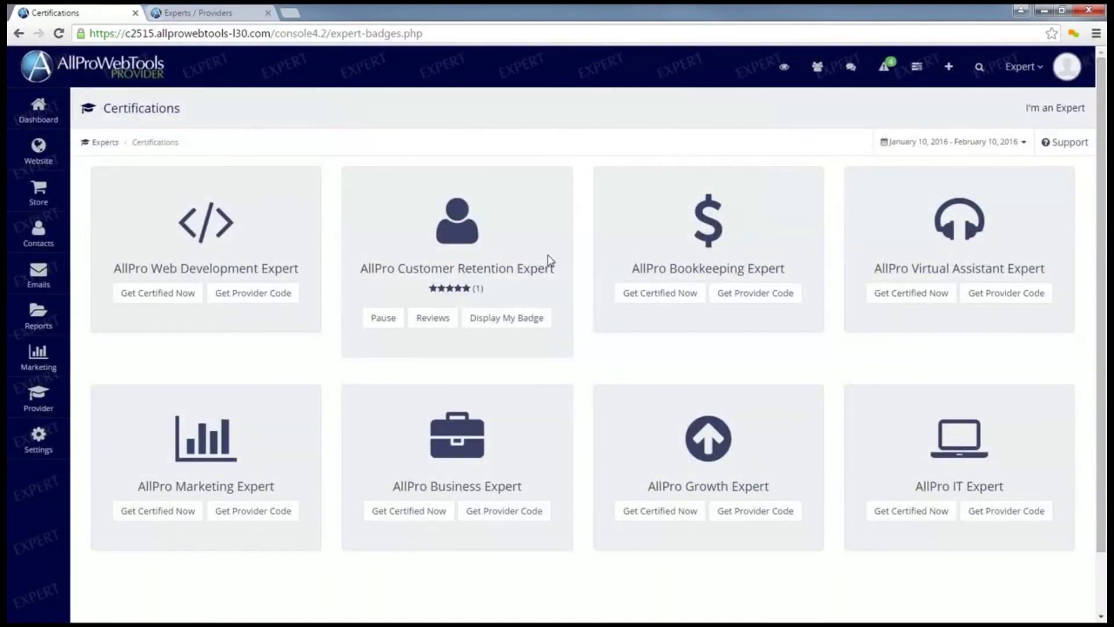
{"action": "key", "text": "ctrl+Tab"}
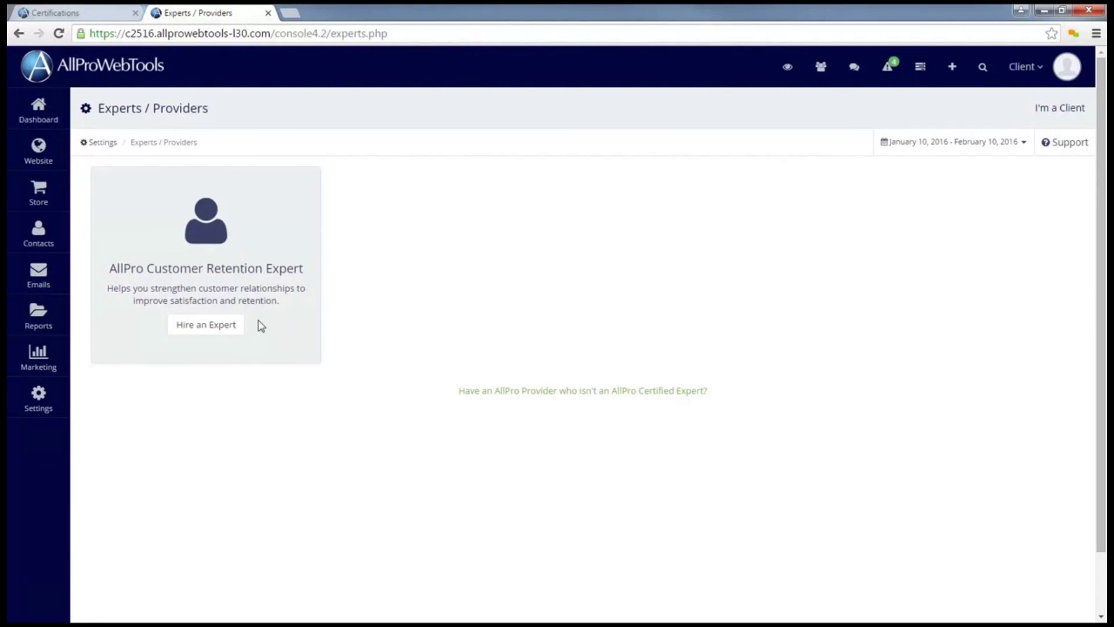
Find the Customer Retention Expert, view their profile and reviews, and hire them
{"action": "left_click", "coordinate": [223, 331]}
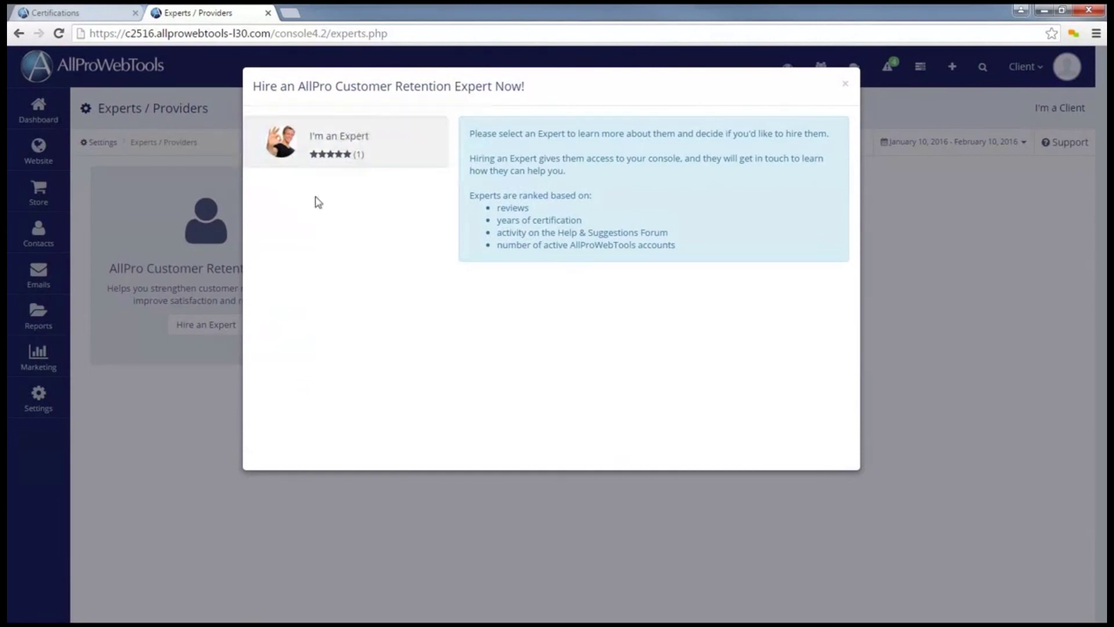
{"action": "left_click", "coordinate": [392, 150]}
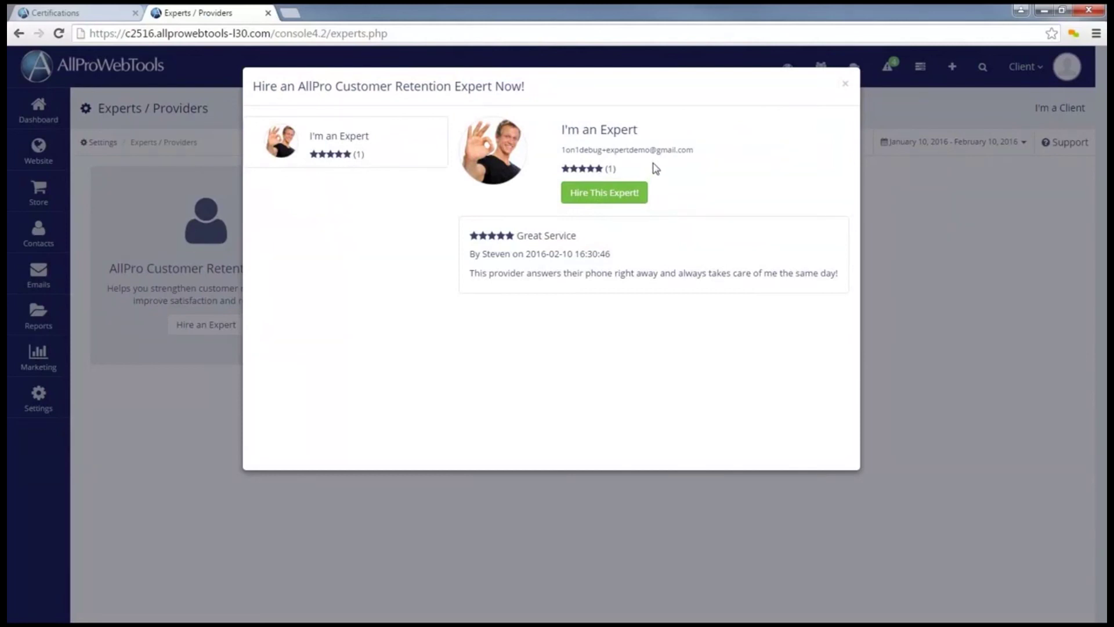
{"action": "left_click", "coordinate": [624, 198]}
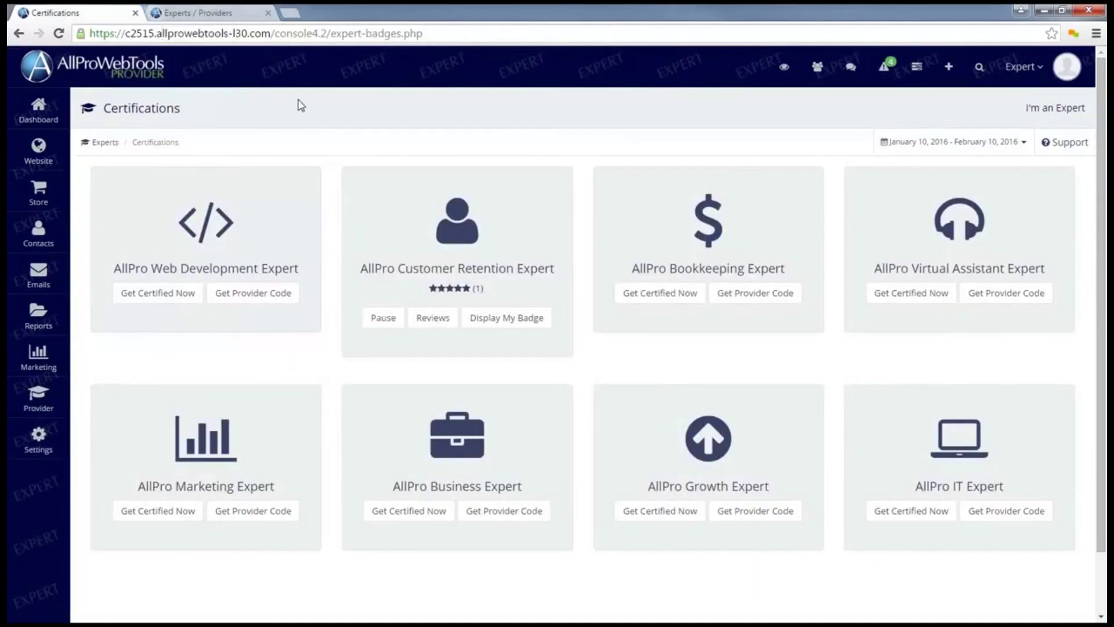
Return to the client's Experts / Providers page and bring up the Support Center options
{"action": "left_click", "coordinate": [219, 14]}
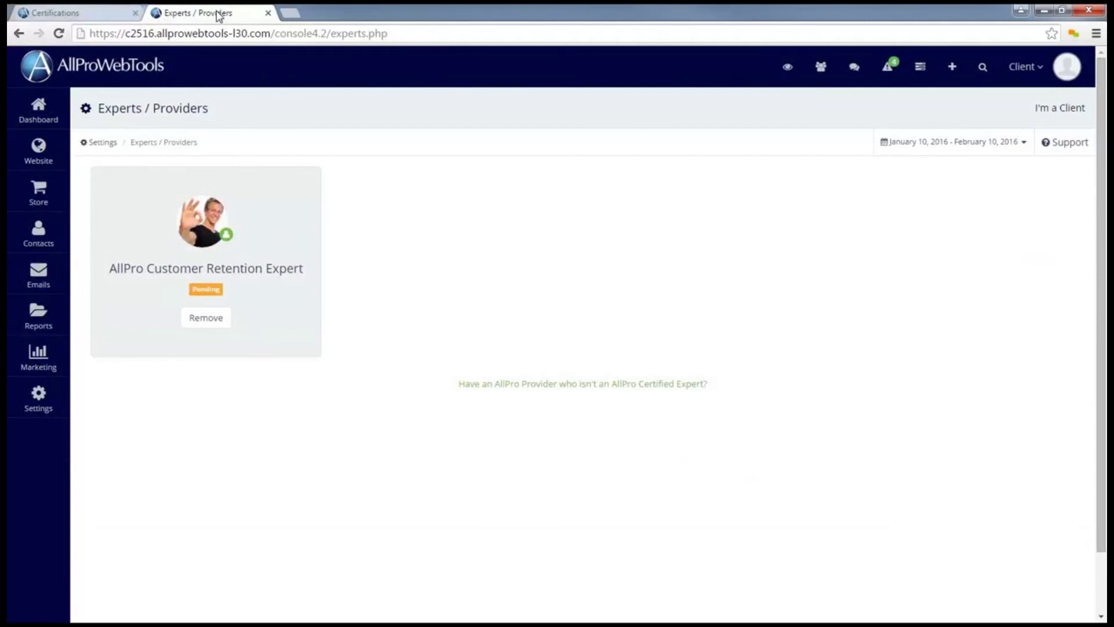
{"action": "left_click", "coordinate": [1055, 147]}
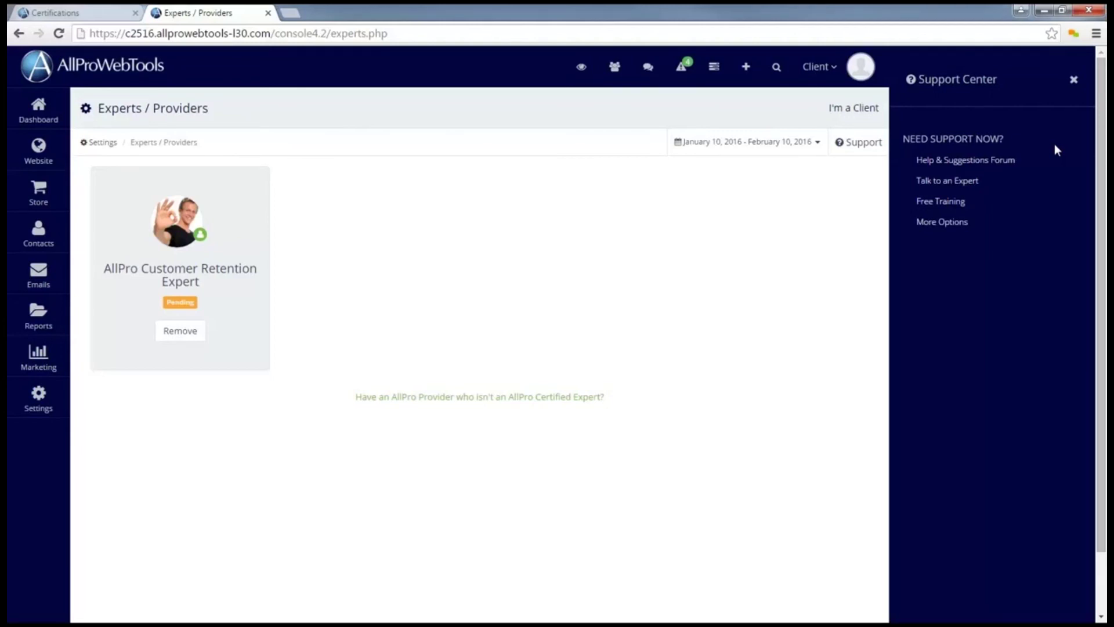
Go to Talk to an Expert and browse the 'What do you need help with?' topic list without choosing one
{"action": "left_click", "coordinate": [949, 181]}
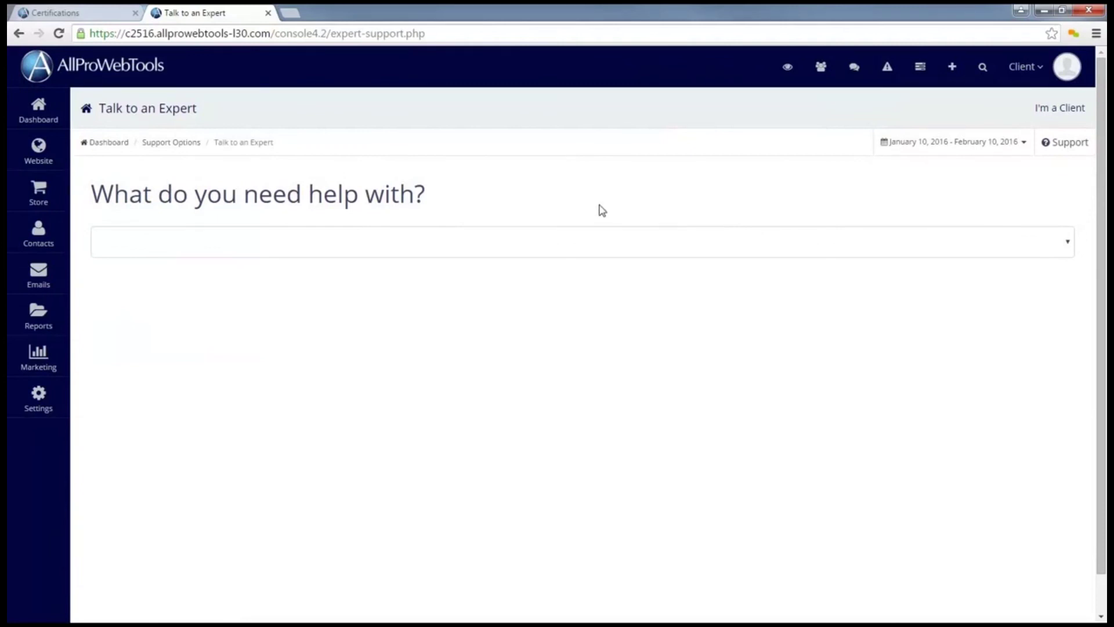
{"action": "left_click", "coordinate": [522, 241]}
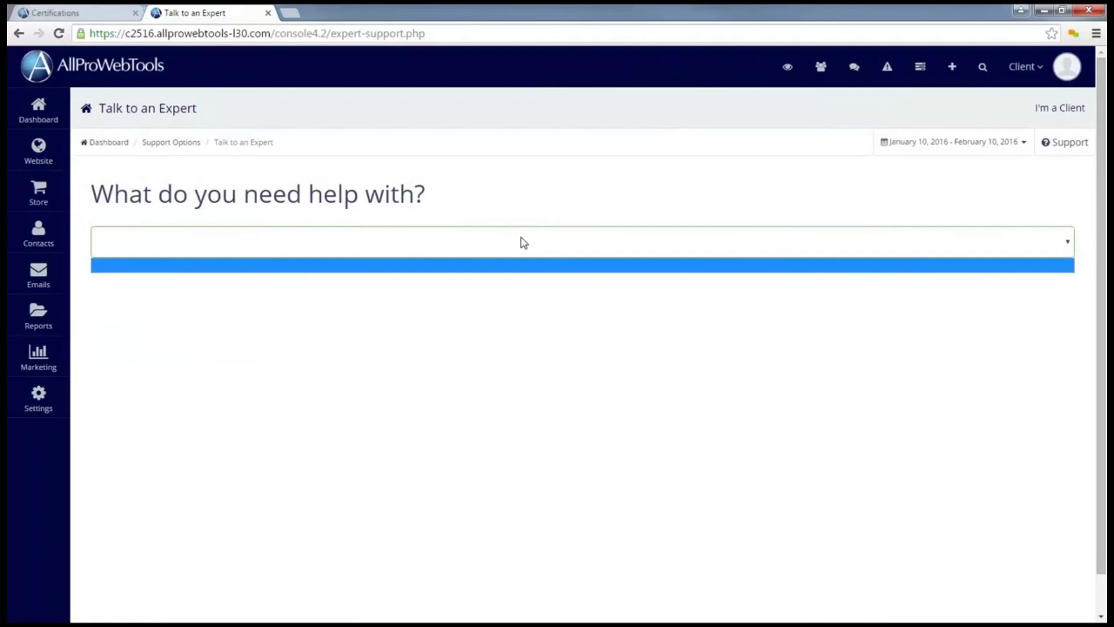
{"action": "left_click", "coordinate": [523, 242]}
{"action": "left_click", "coordinate": [522, 243]}
{"action": "left_click", "coordinate": [527, 250]}
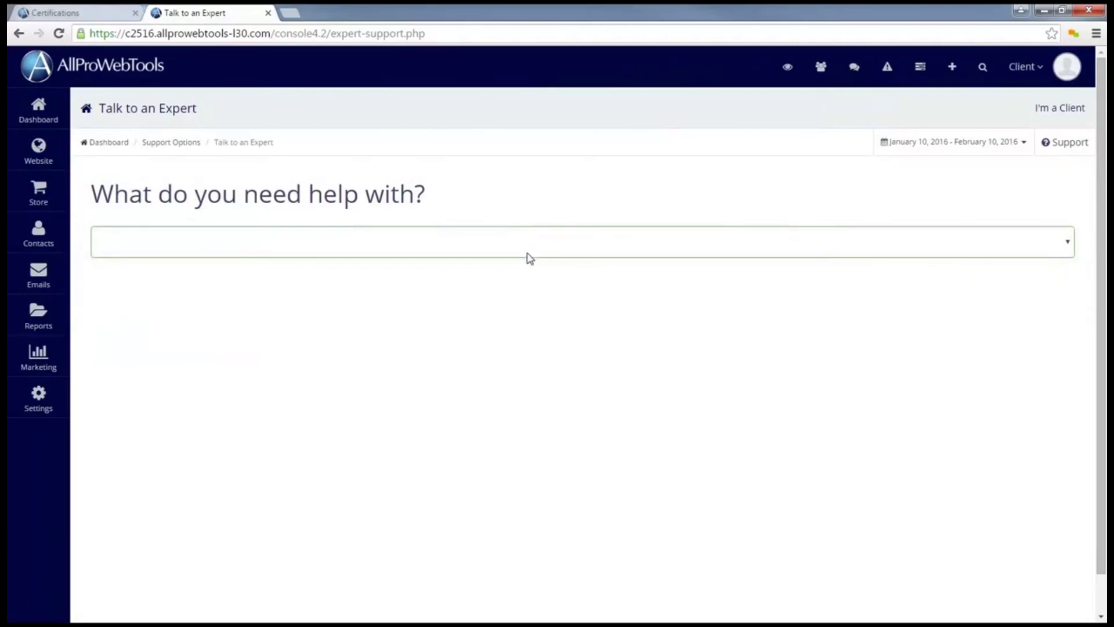
{"action": "left_click", "coordinate": [528, 256]}
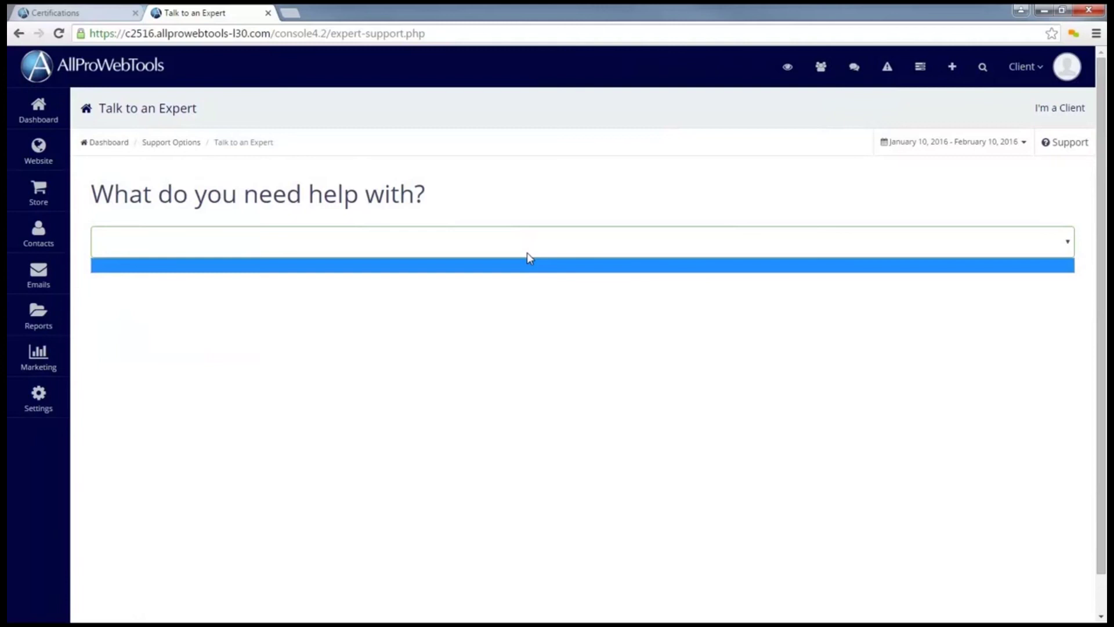
{"action": "left_click", "coordinate": [515, 199]}
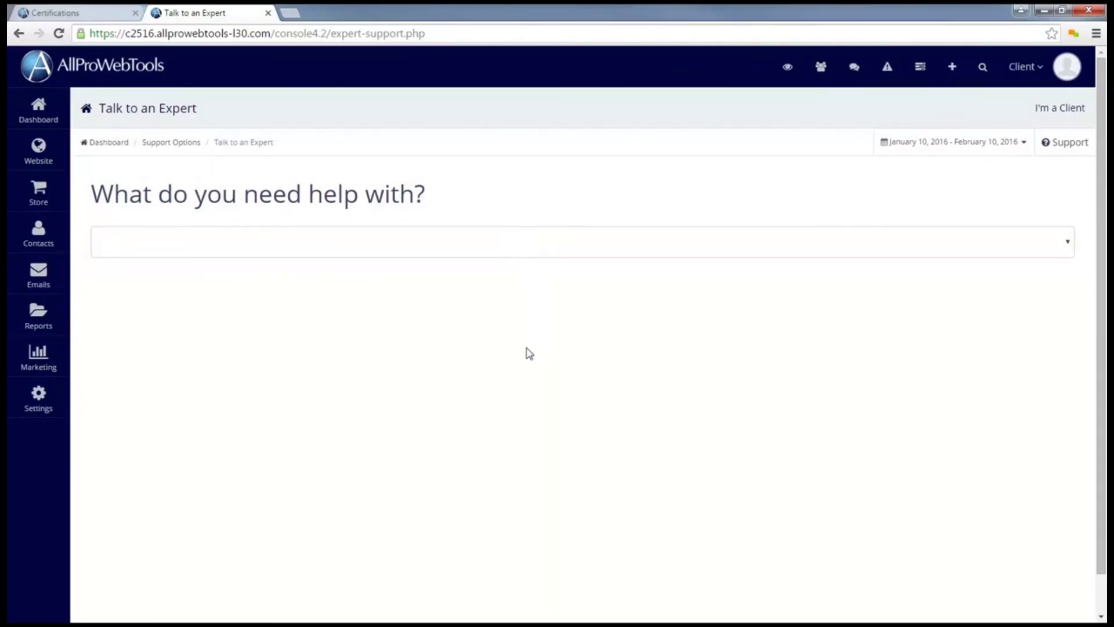